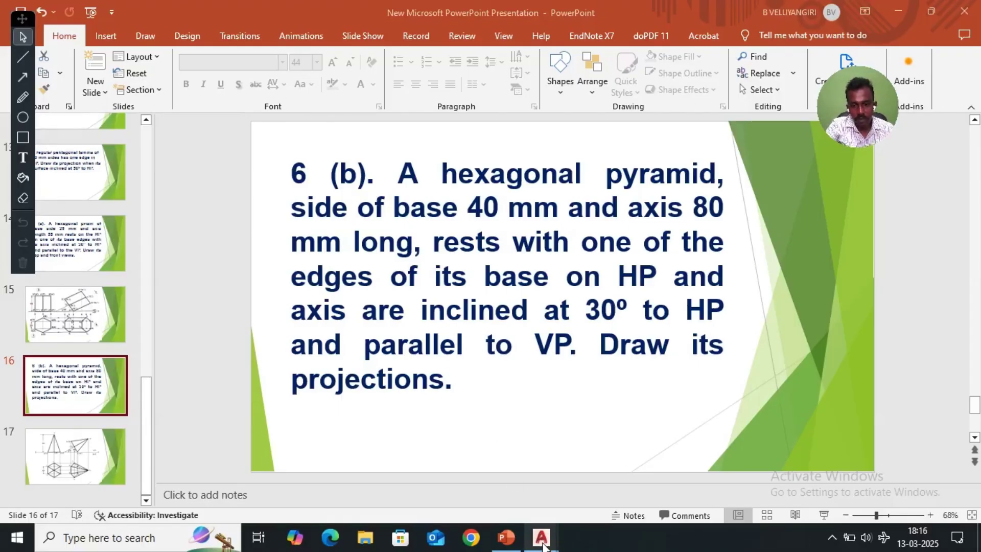
Switch to Drawing1.dwg in AutoCAD and move the floating annotation toolbar clear of the drawing tools.
mouse_move(542, 545)
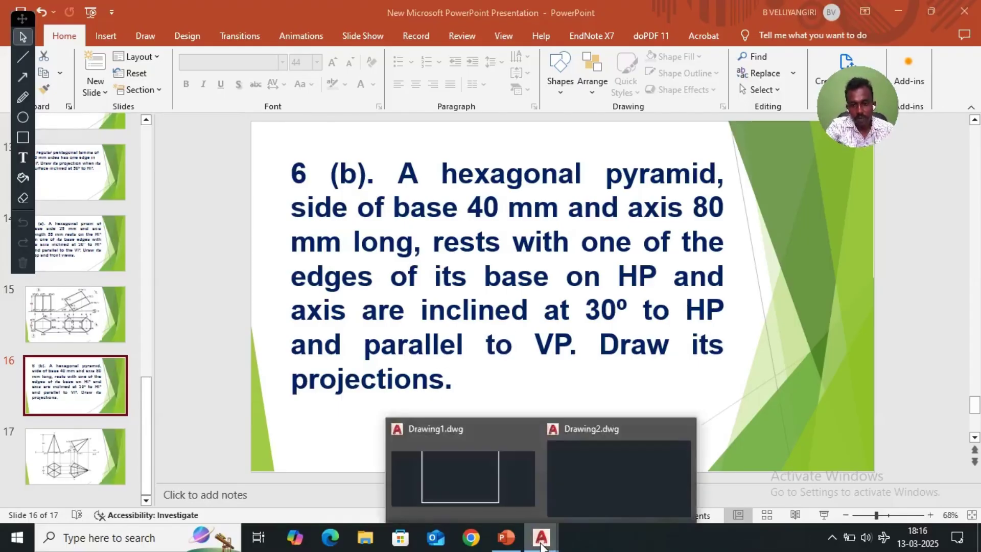
left_click(495, 477)
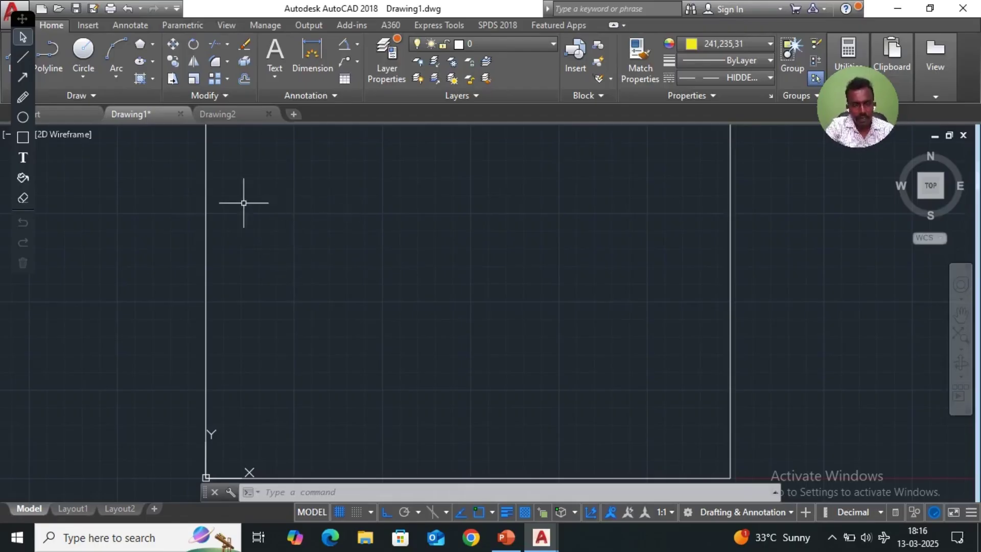
left_click_drag(23, 21, 23, 196)
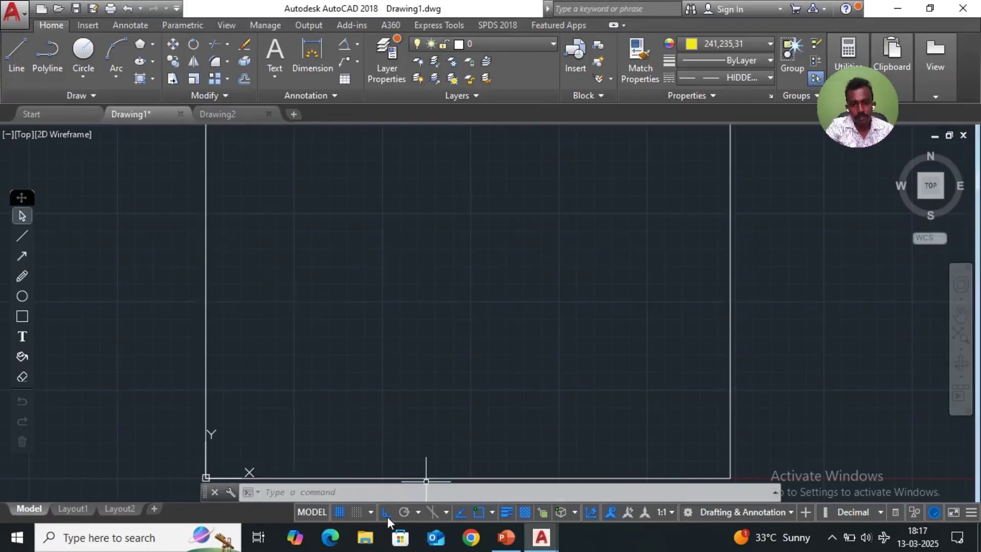
left_click(267, 301)
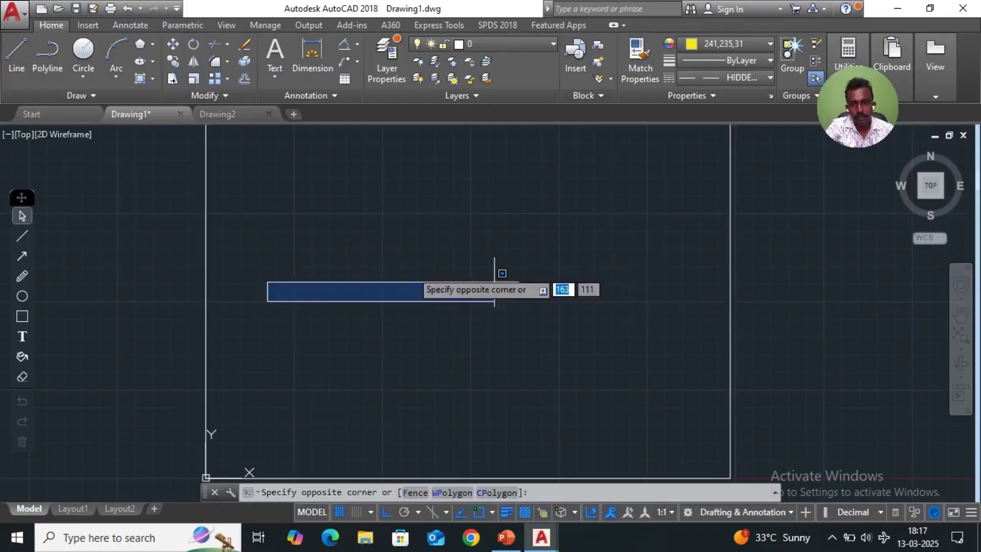
left_click(11, 62)
left_click(264, 300)
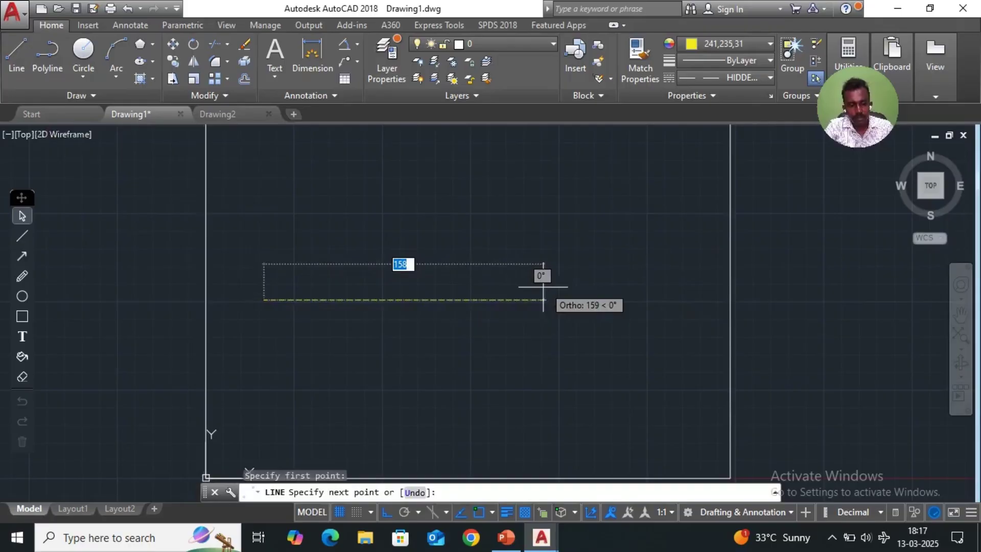
key("Escape")
Set the linetype to ByLayer and draw a yellow horizontal reference line about 240 mm long across the middle of the sheet.
left_click(771, 77)
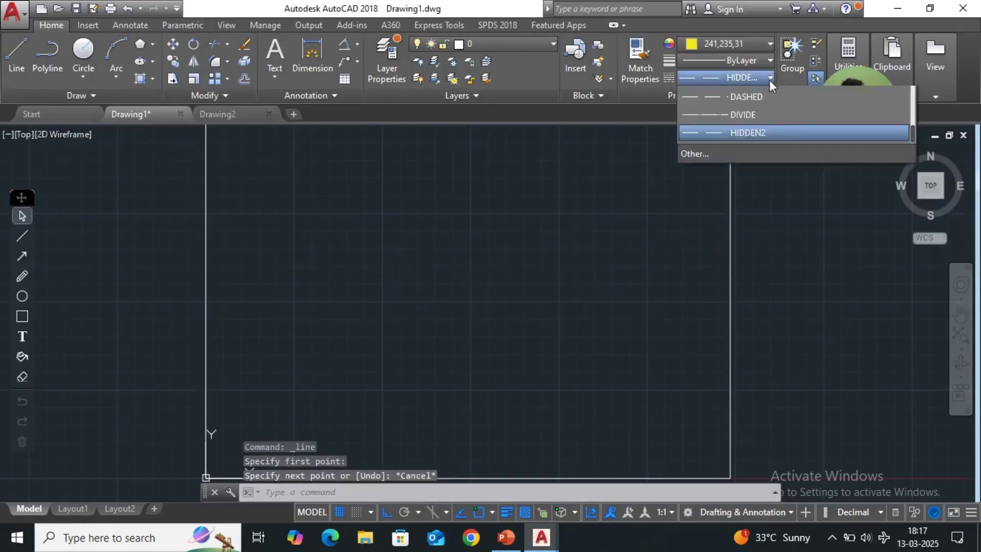
scroll(726, 155, "up", 5)
scroll(724, 127, "up", 10)
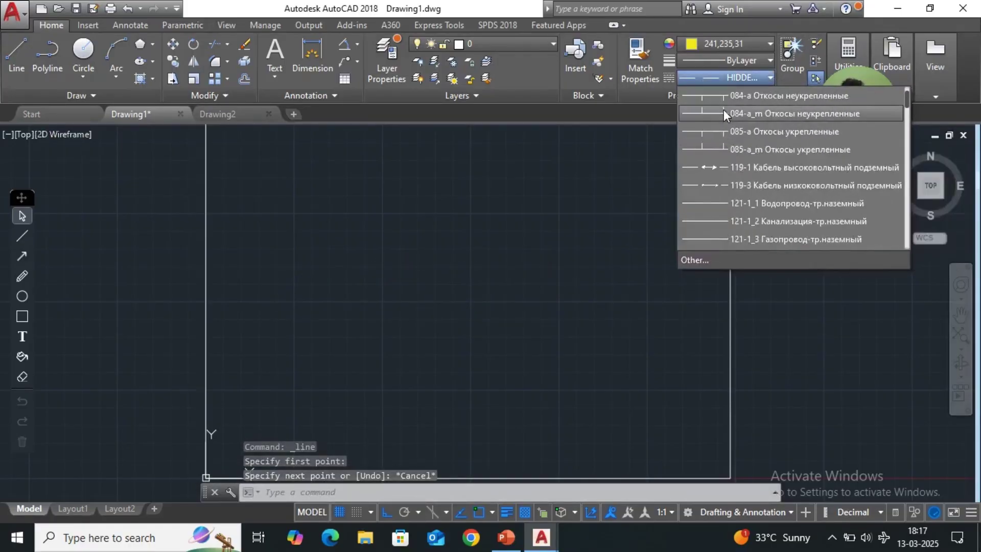
left_click(733, 97)
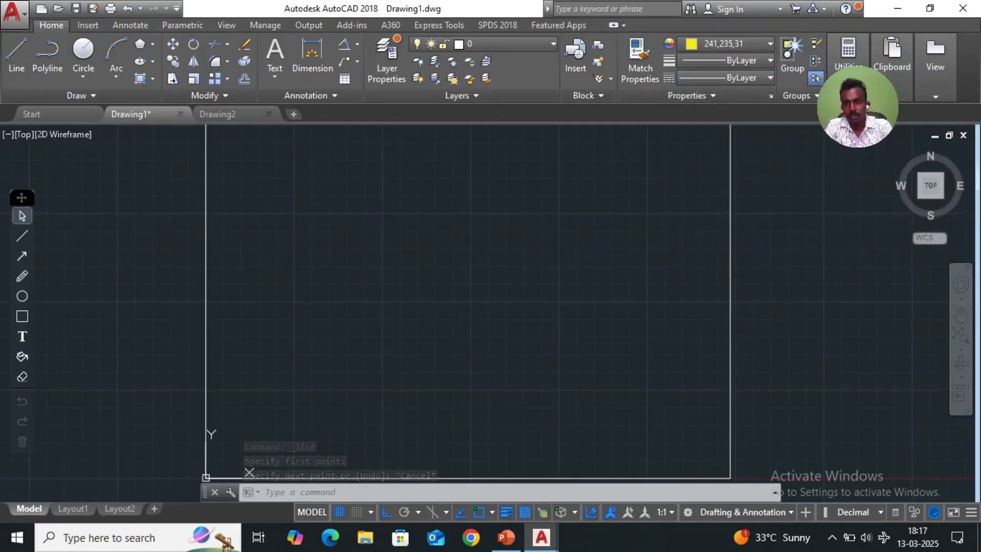
left_click(17, 59)
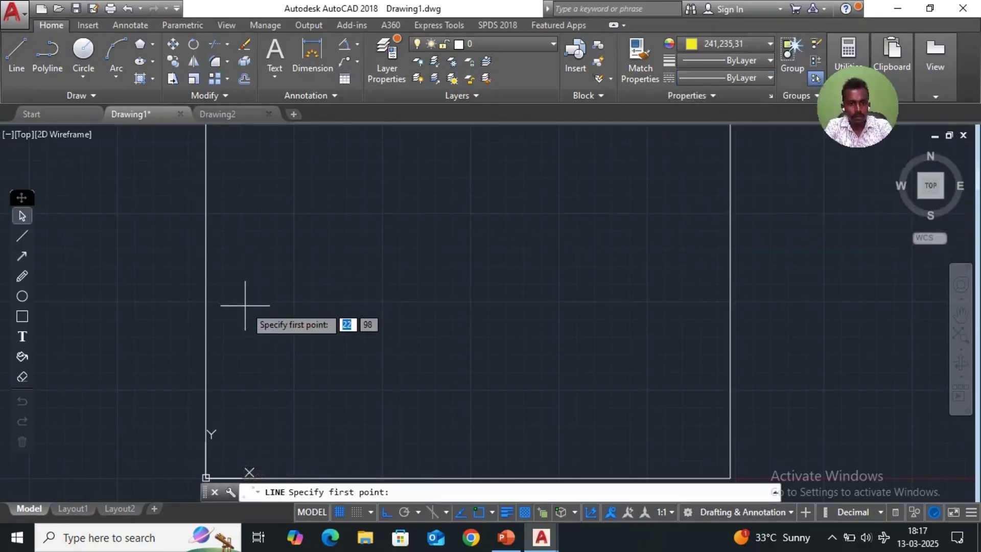
left_click(255, 301)
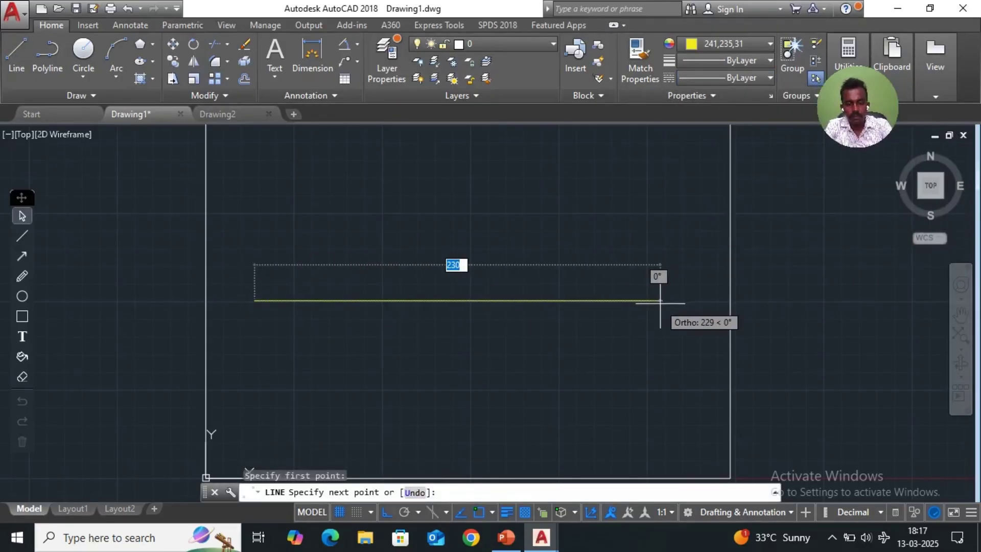
left_click(678, 301)
key("Escape")
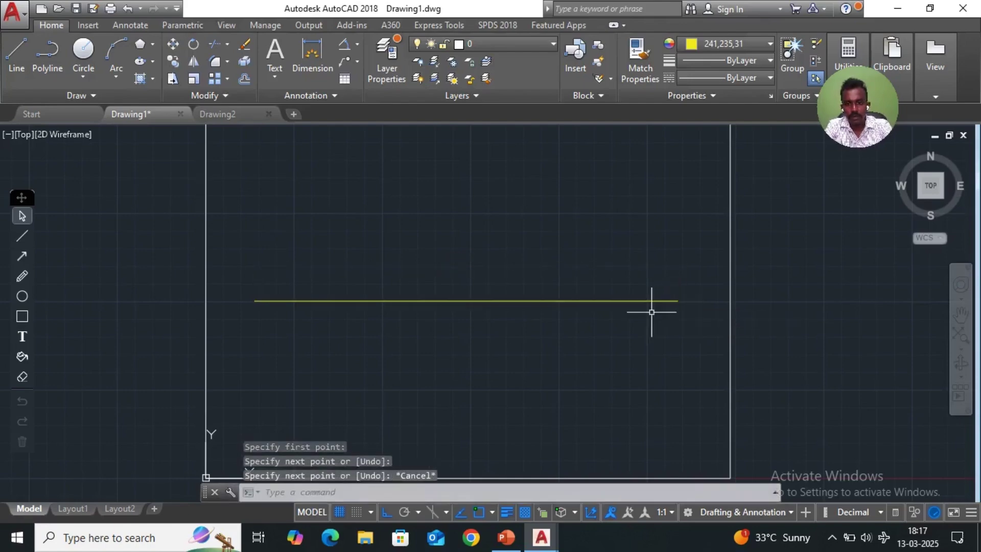
Set the object colour to ByLayer and draw a six-sided polygon below the reference line, defined by a vertical 40 mm edge.
left_click(767, 45)
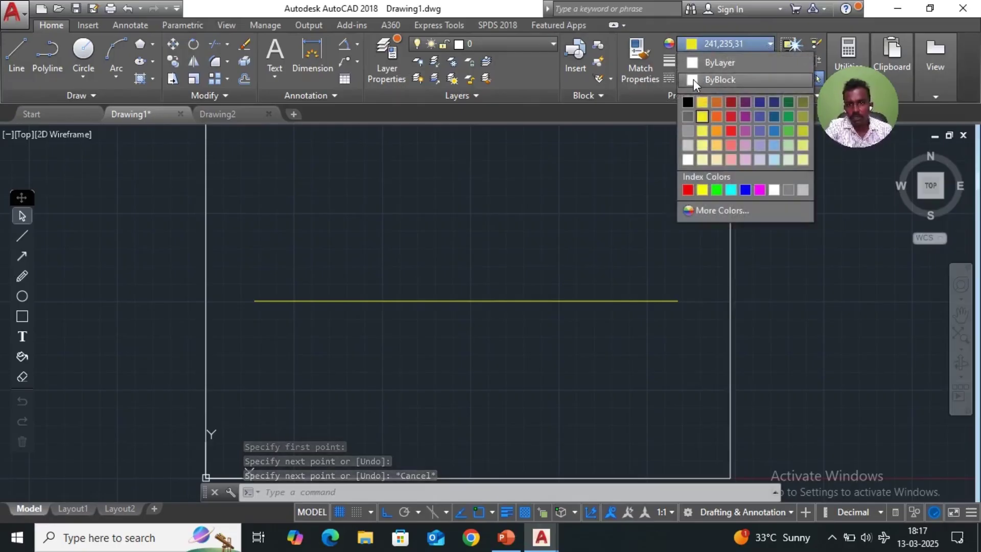
left_click(694, 62)
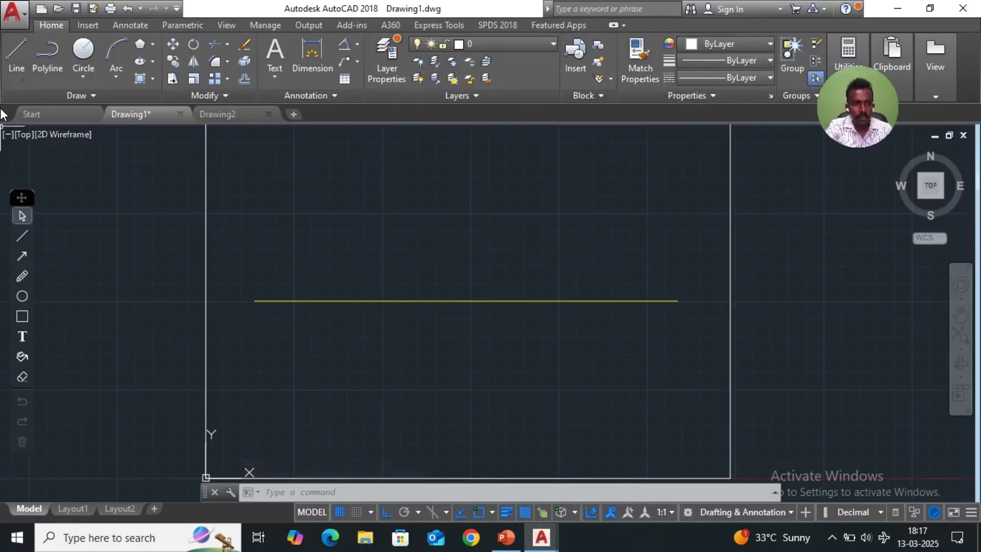
left_click(153, 44)
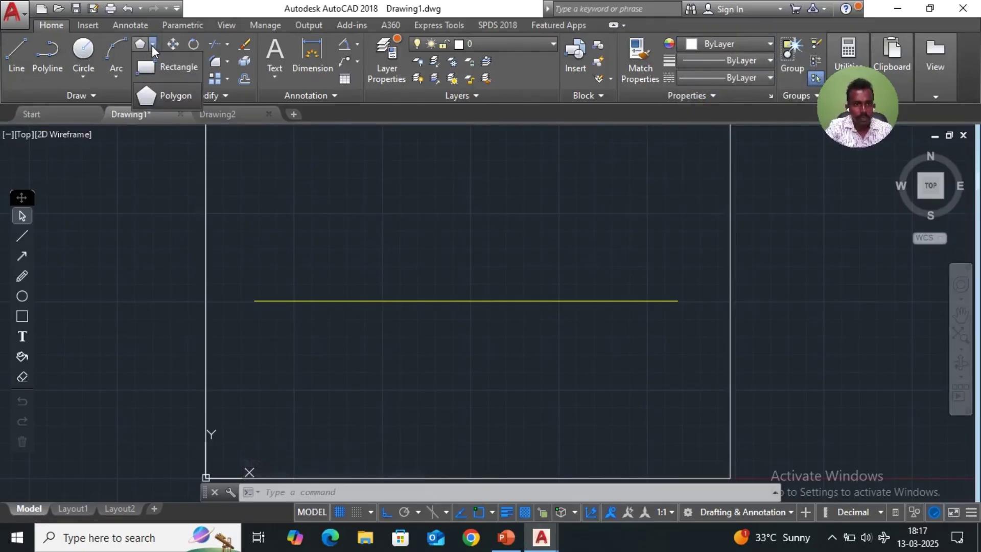
left_click(150, 96)
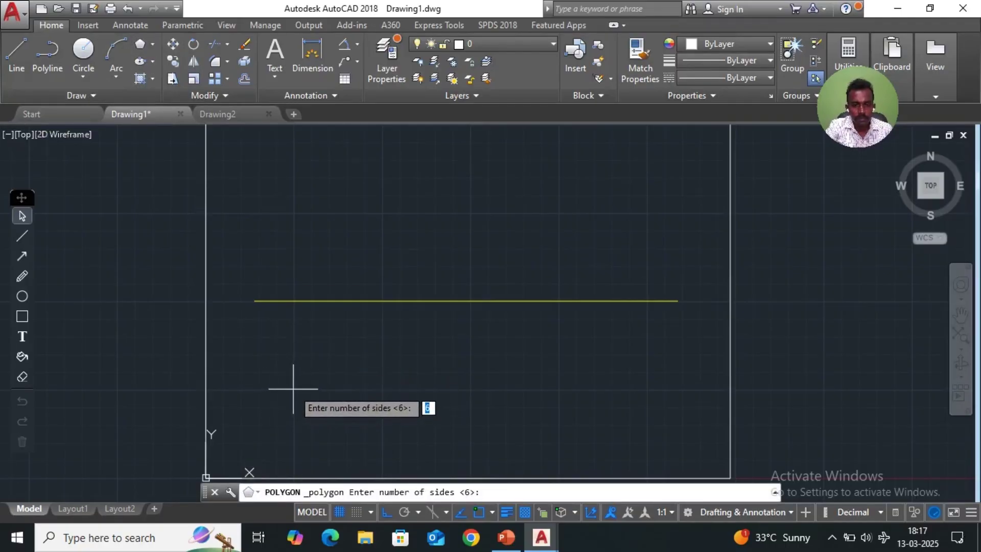
key("Return")
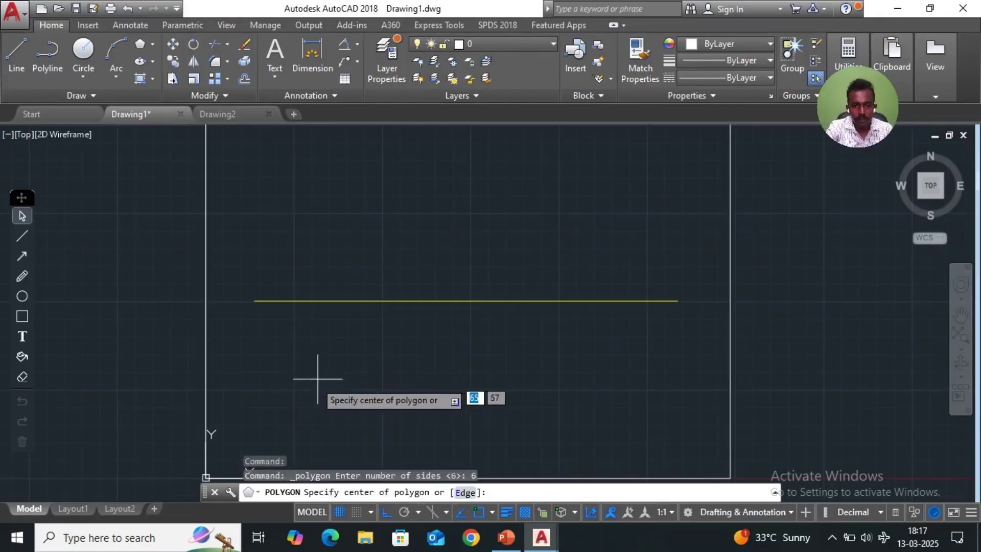
type("e")
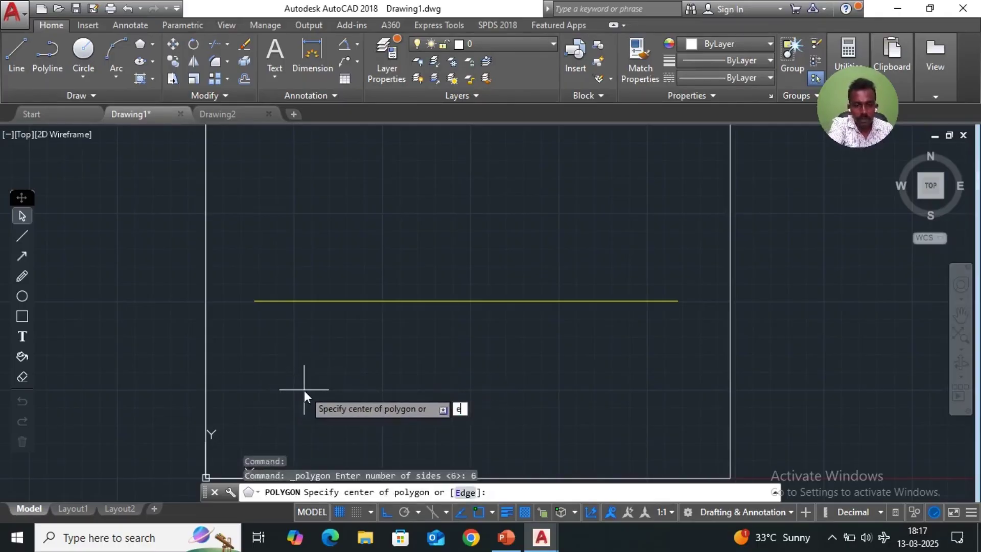
key("Return")
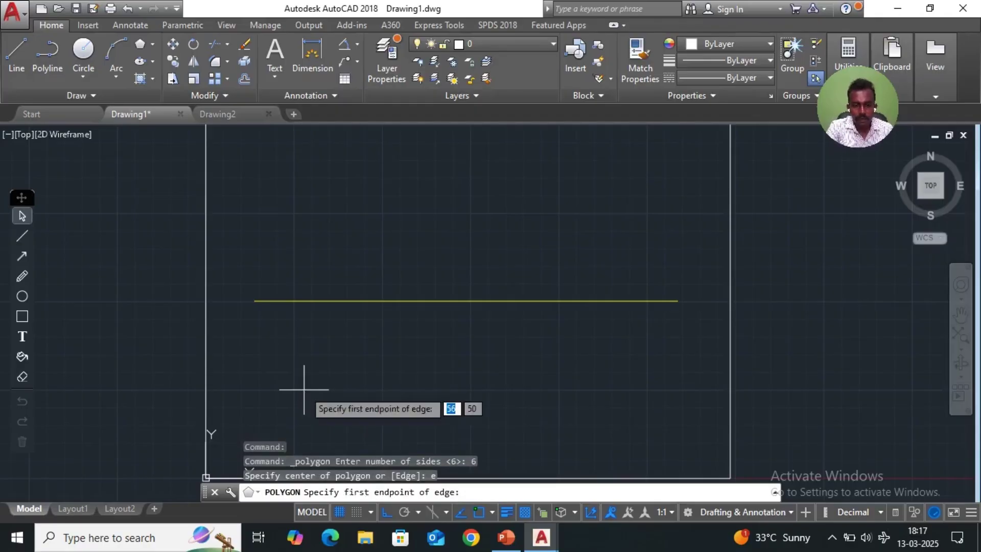
left_click(296, 358)
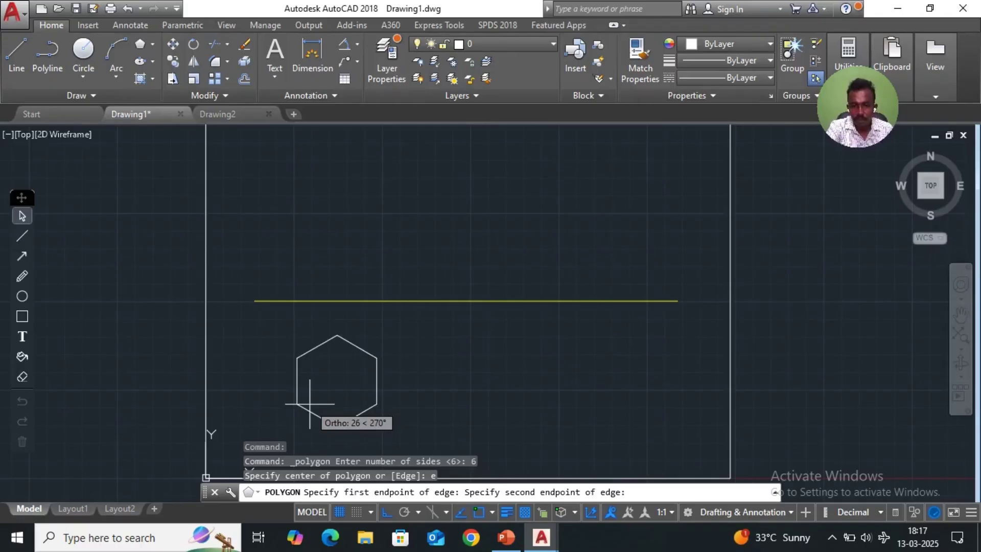
type("40")
key("Return")
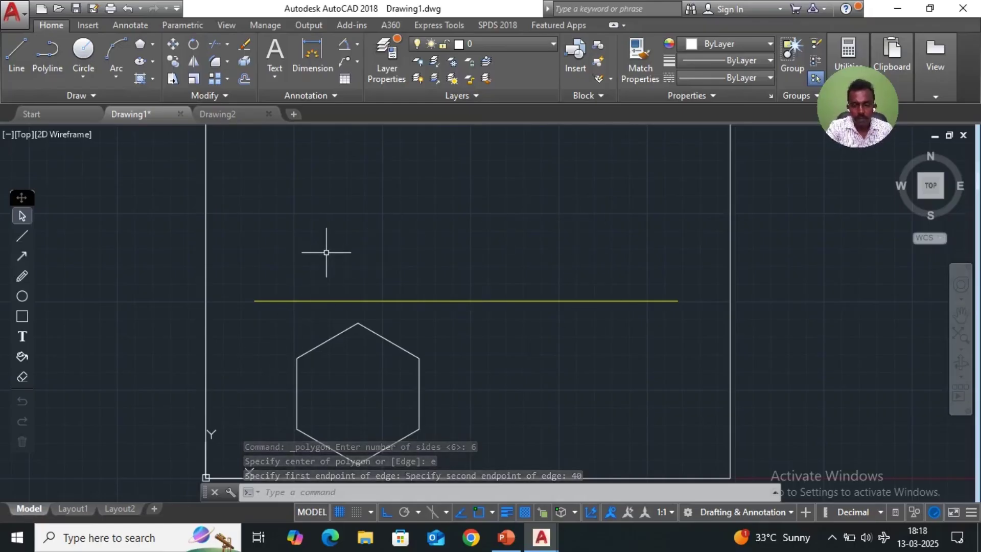
Turn on polar tracking and draw a vertical projector from the hexagon's upper-left corner to the yellow reference line.
left_click(12, 55)
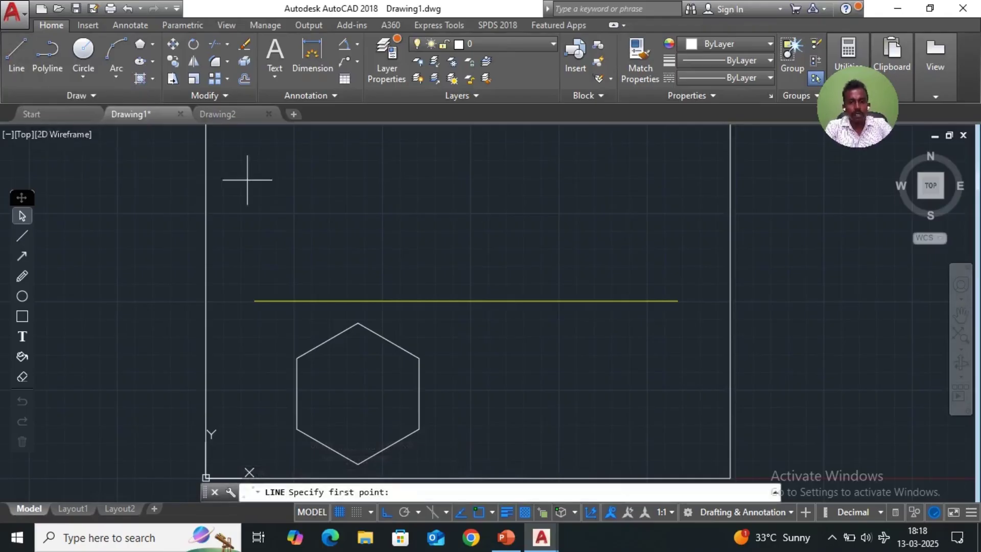
left_click(297, 359)
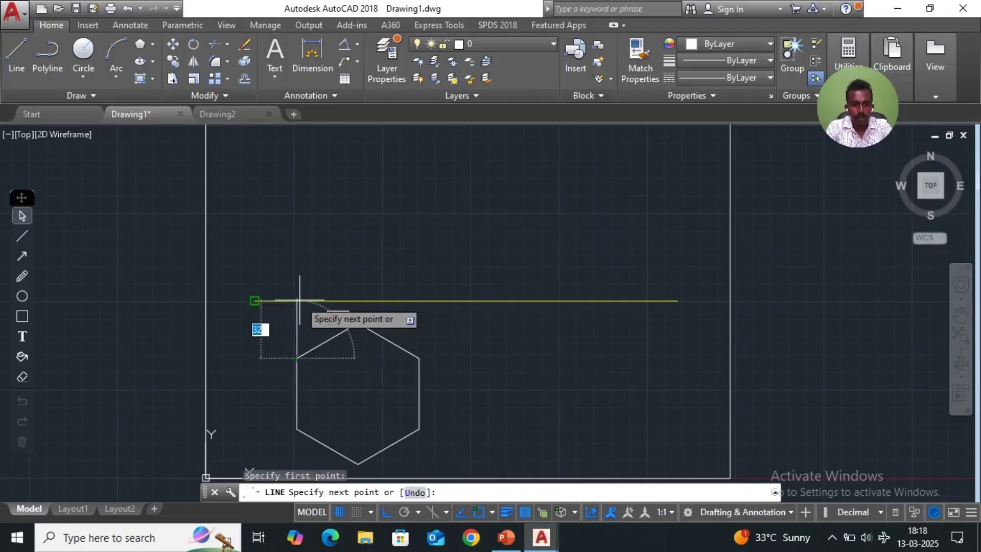
left_click(404, 511)
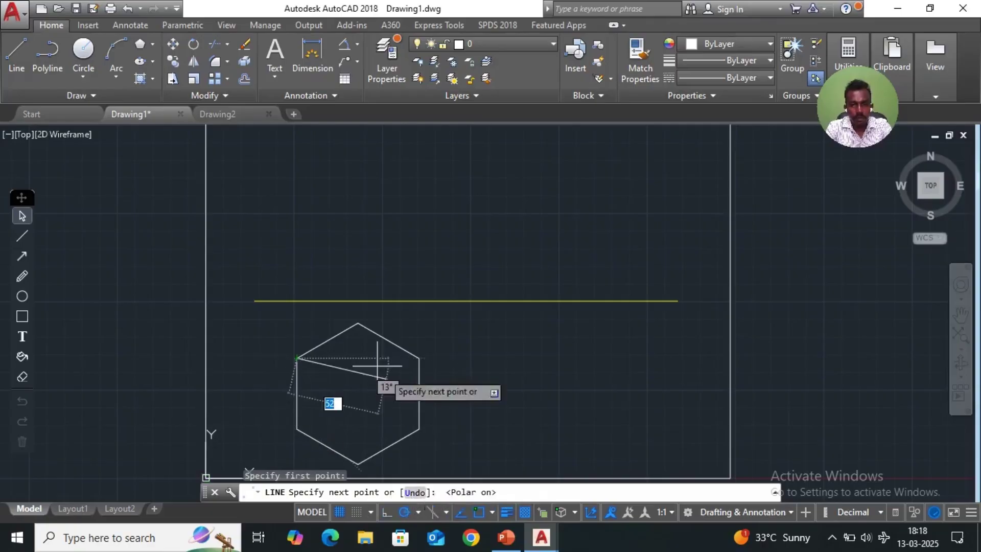
left_click(297, 301)
key("Return")
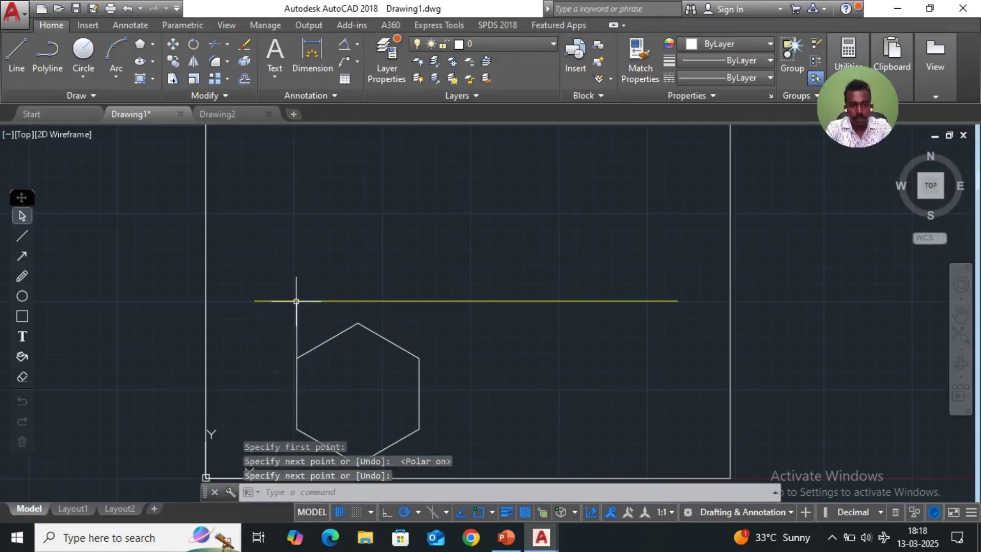
Draw vertical projectors from the hexagon's top vertex and upper-right corner to the yellow reference line.
key("Return")
left_click(358, 323)
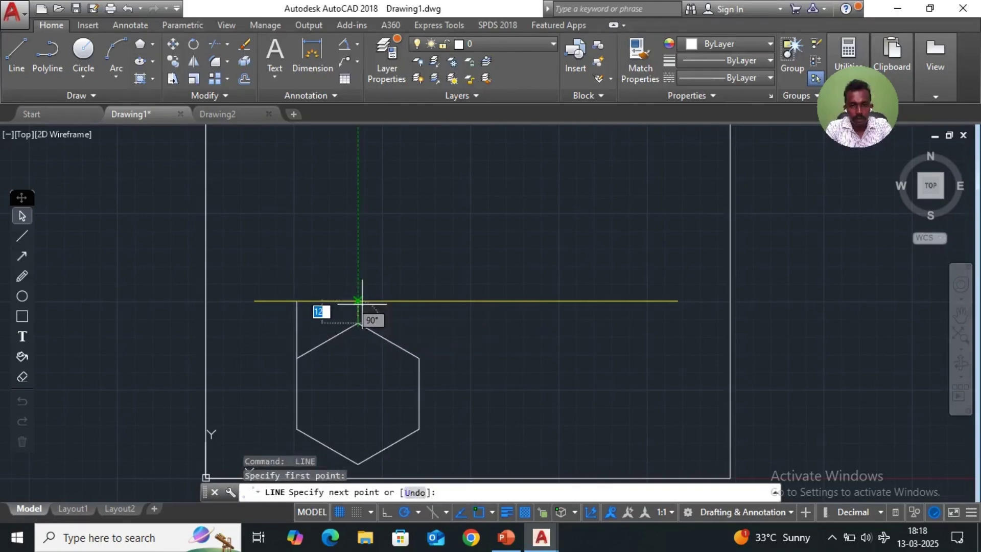
left_click(358, 301)
key("Return")
key("Return")
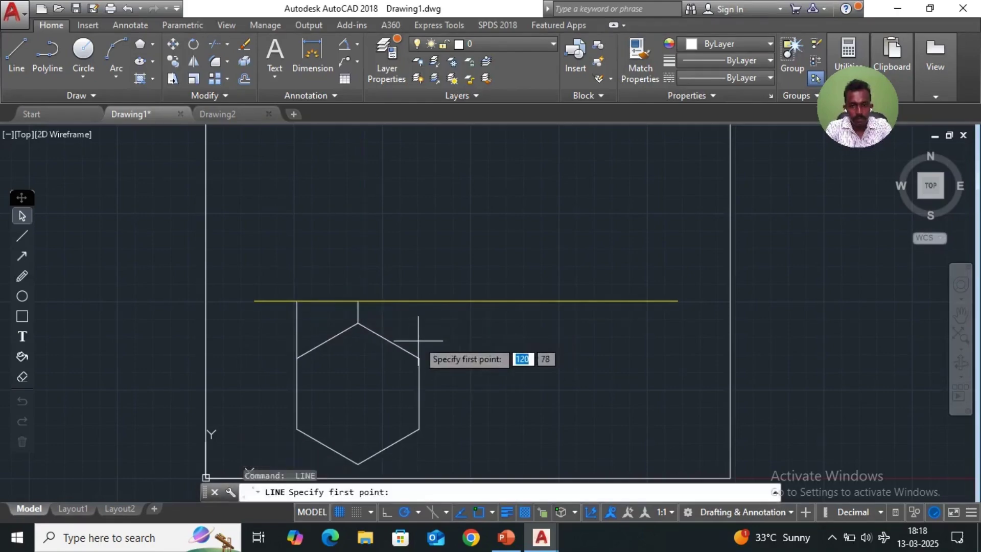
left_click(419, 358)
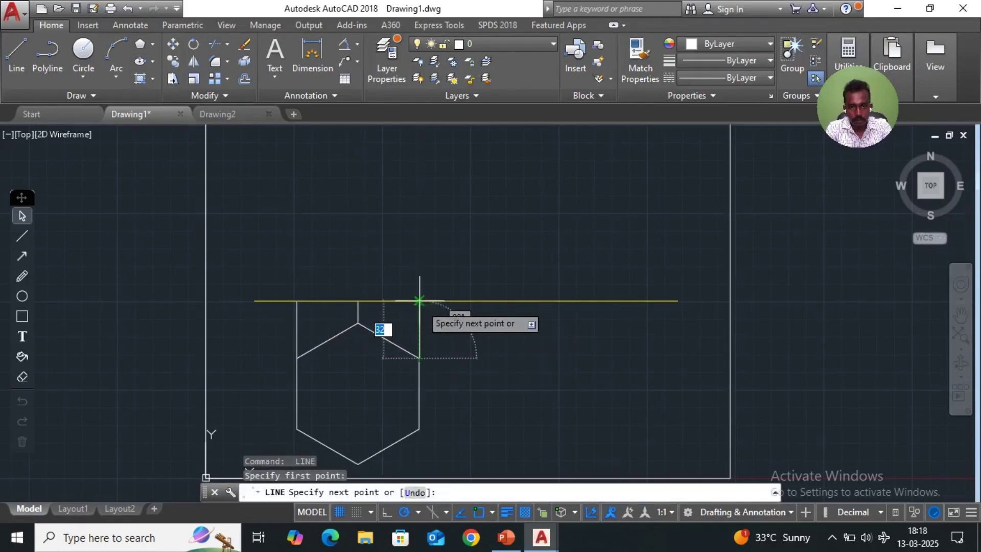
left_click(419, 301)
key("Return")
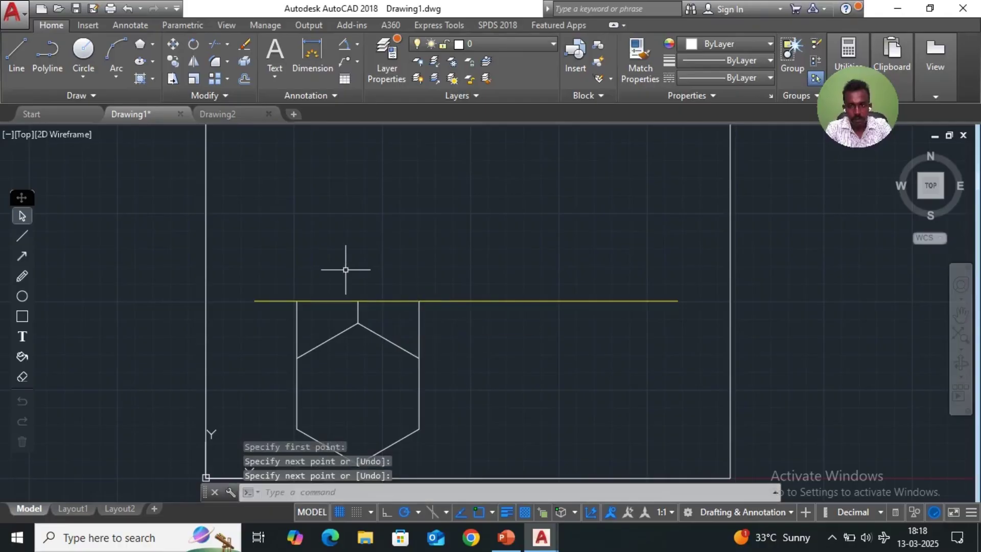
Draw the pyramid's 80 mm vertical axis up from the middle projector and its slant edge down to the right base corner.
left_click(22, 65)
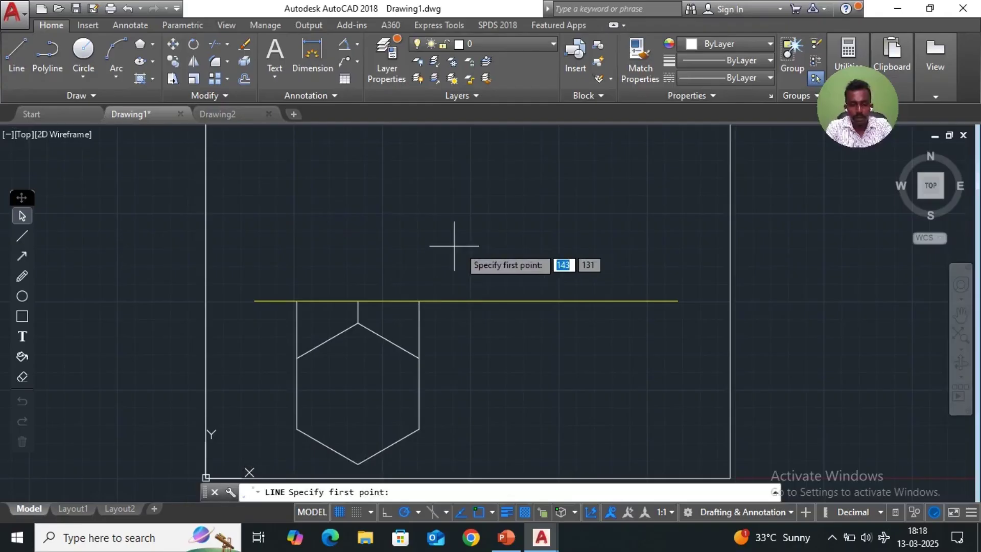
left_click(358, 299)
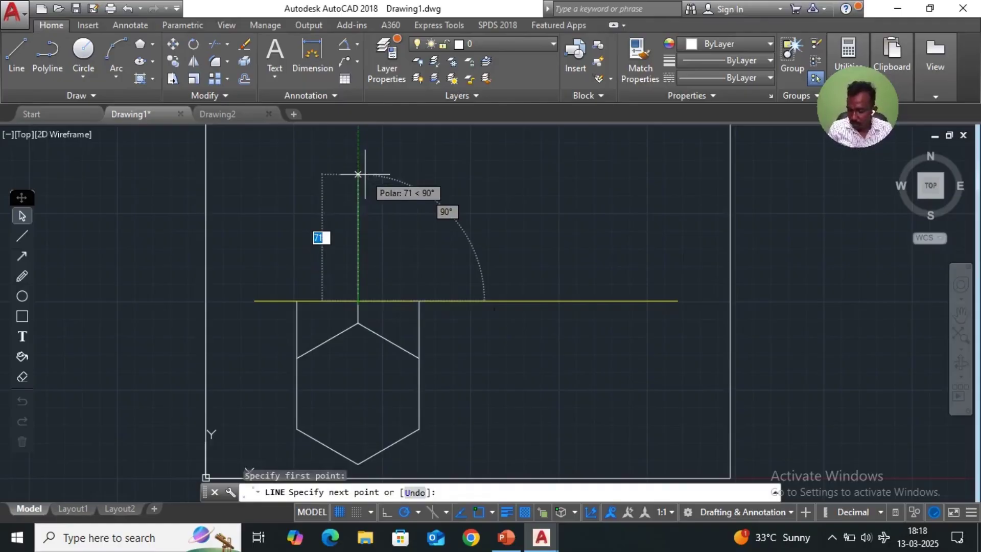
type("80")
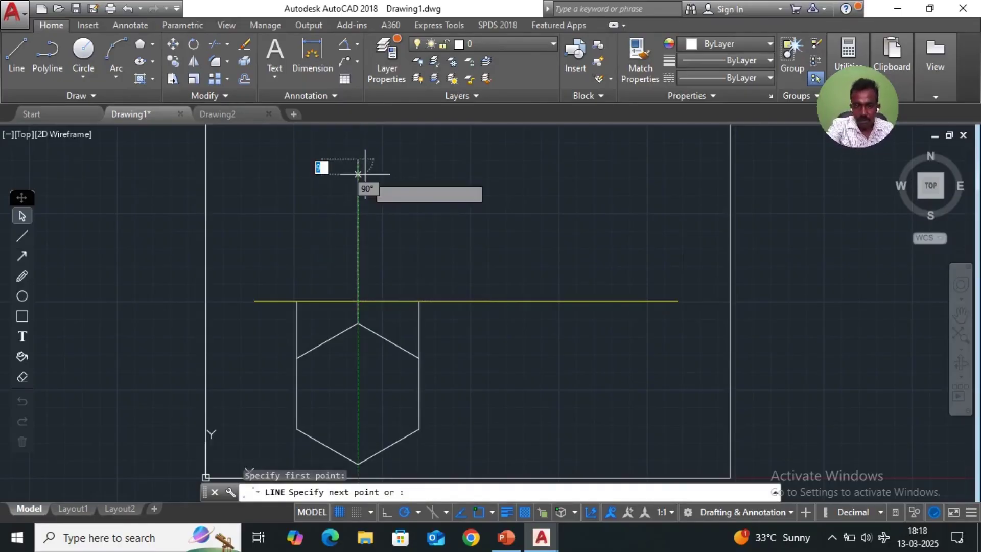
key("Return")
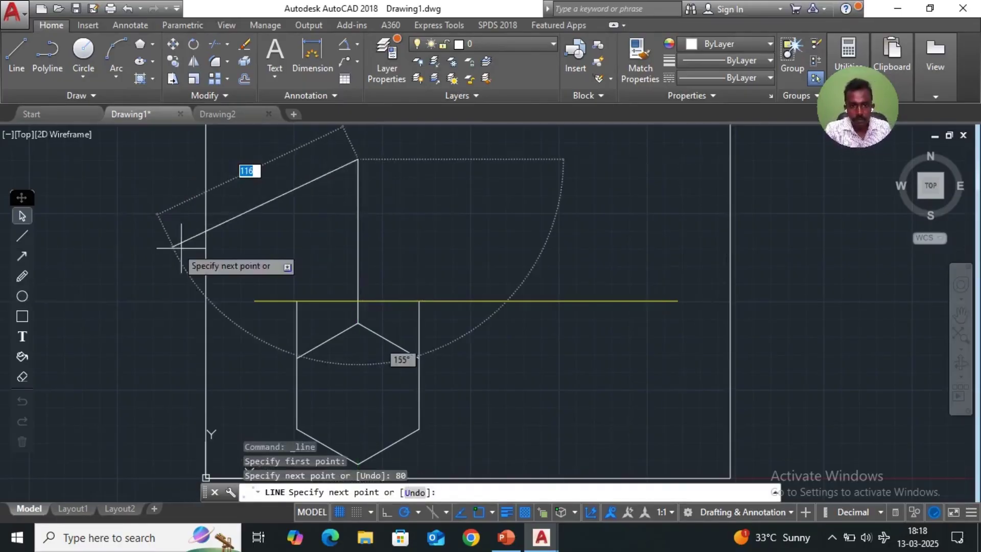
left_click(419, 301)
key("Escape")
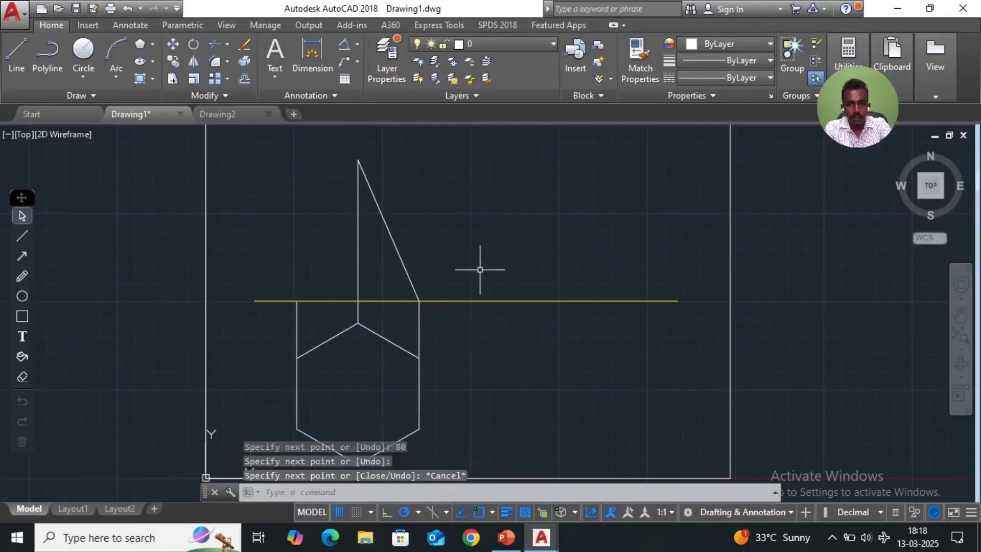
Draw the pyramid's left slant edge from the apex and its base line along the reference line to the right base corner.
key("Return")
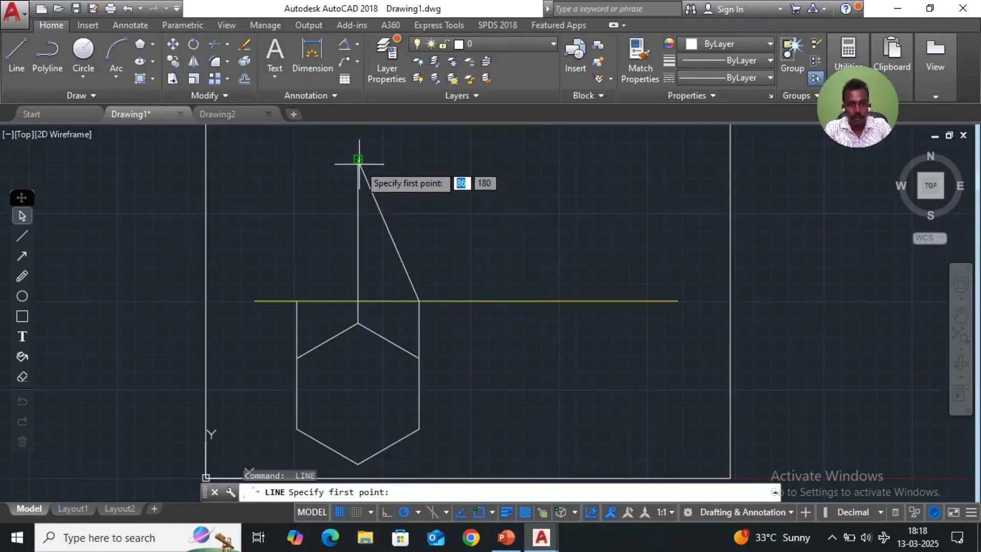
left_click(357, 160)
left_click(296, 300)
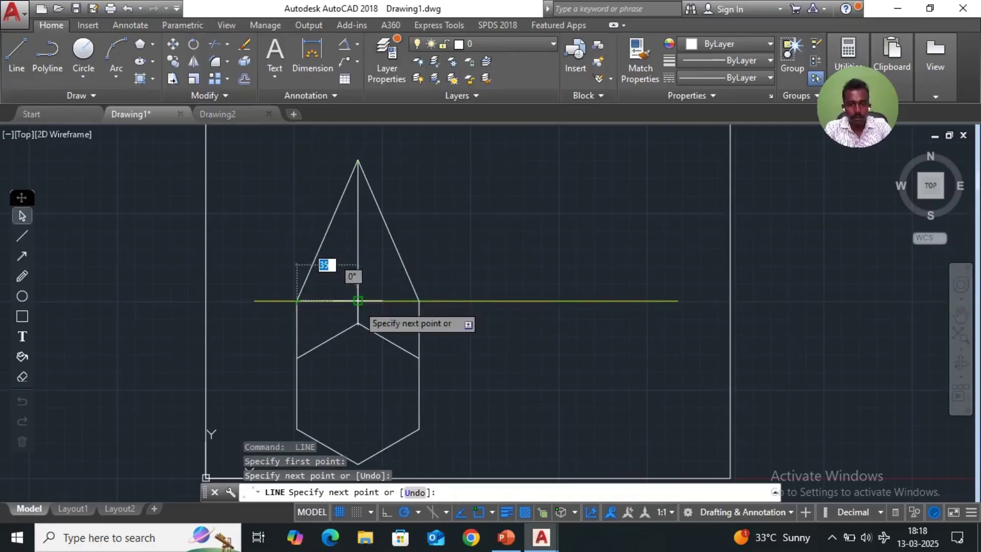
left_click(357, 301)
left_click(419, 300)
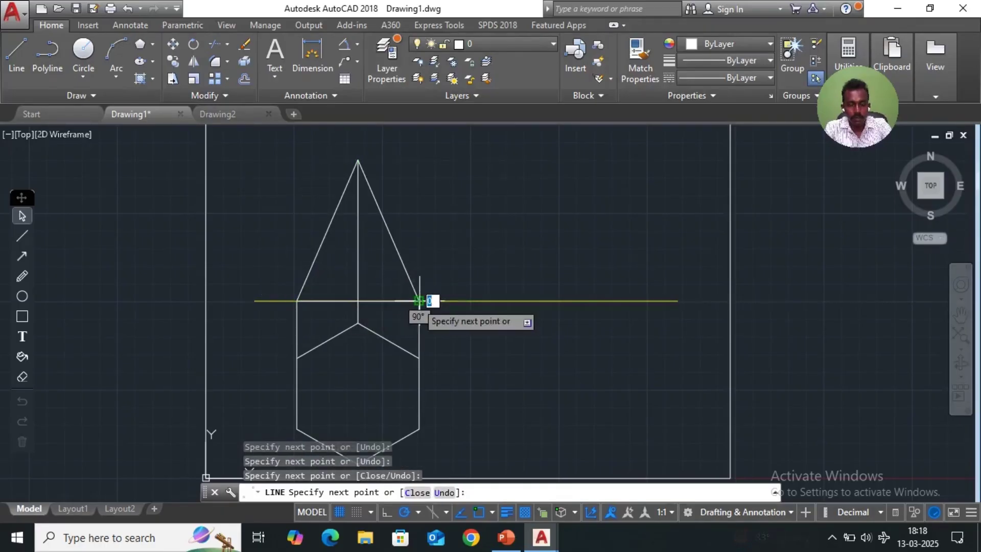
key("Escape")
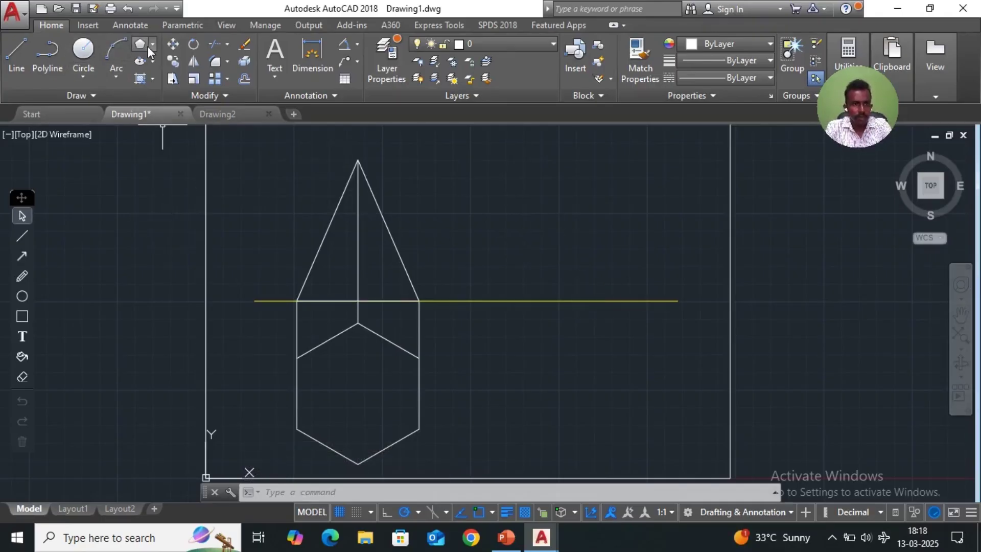
Copy the triangular front view with its axis about 115 mm to the right along the reference line, using its right base corner.
left_click(174, 63)
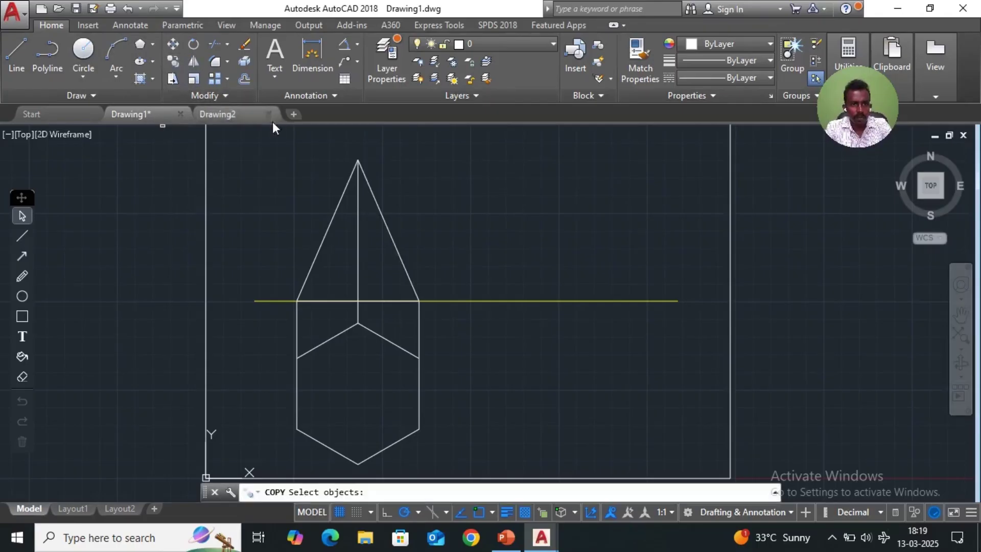
left_click(281, 135)
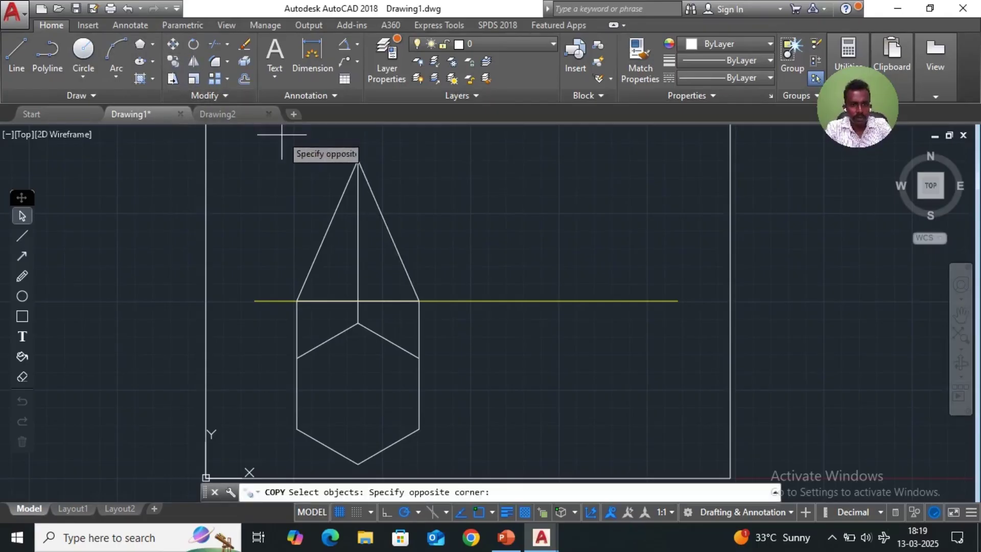
left_click(428, 311)
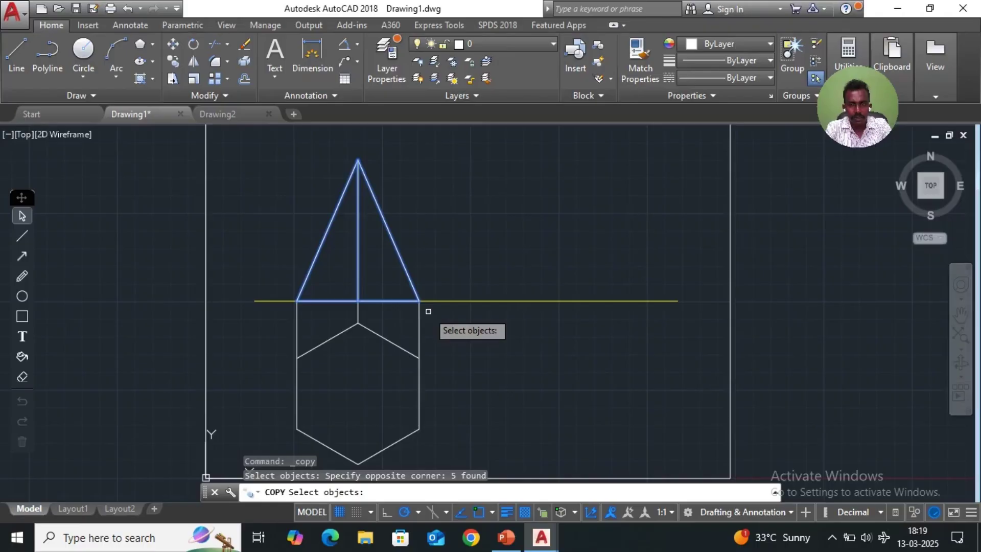
key("Return")
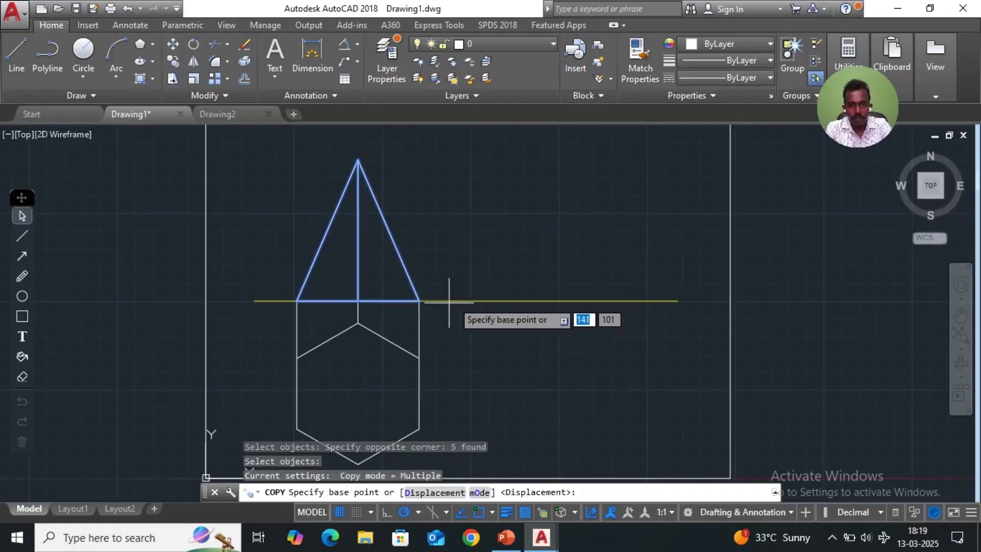
left_click(418, 301)
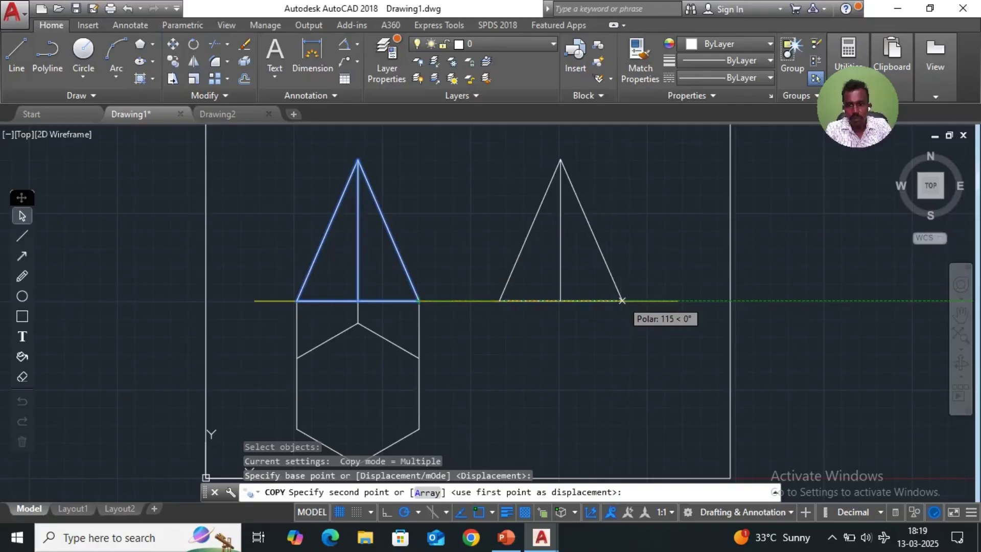
left_click(622, 301)
key("Escape")
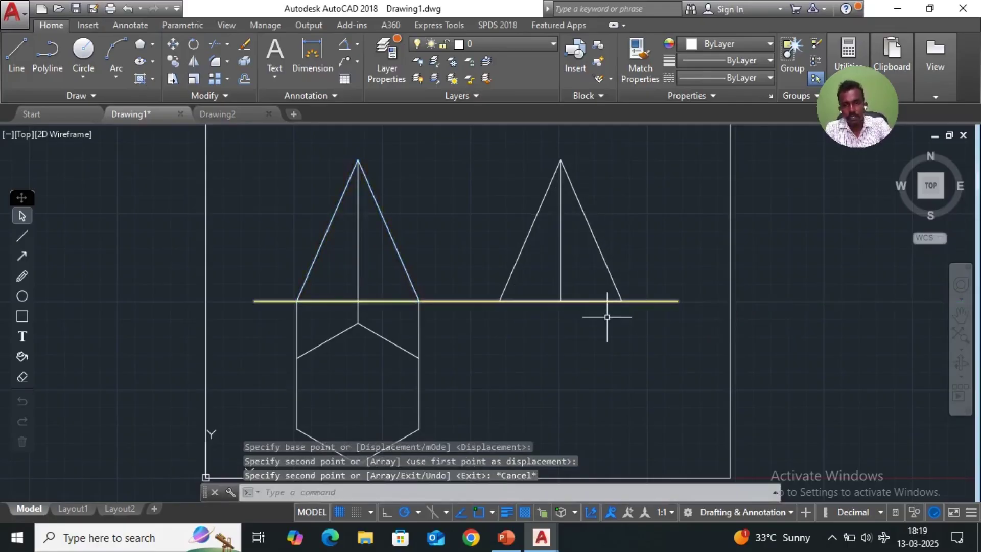
Rotate the copied front view by -60° about its right base corner on the reference line.
left_click(194, 46)
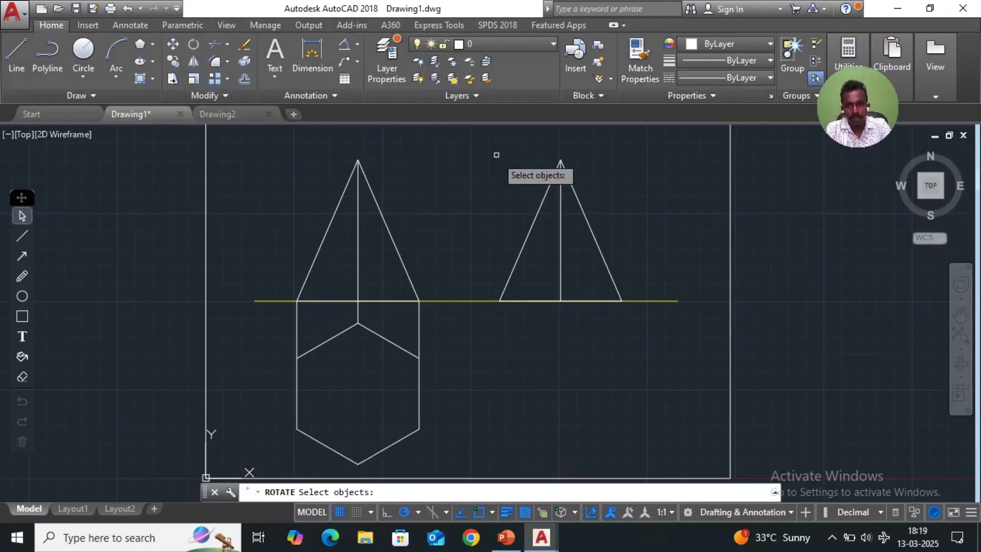
left_click(484, 146)
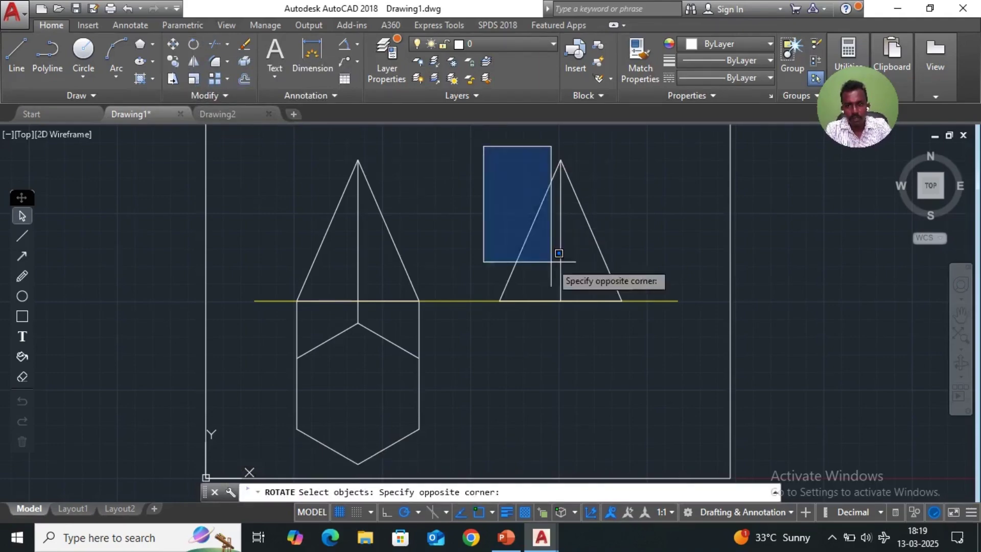
left_click(634, 327)
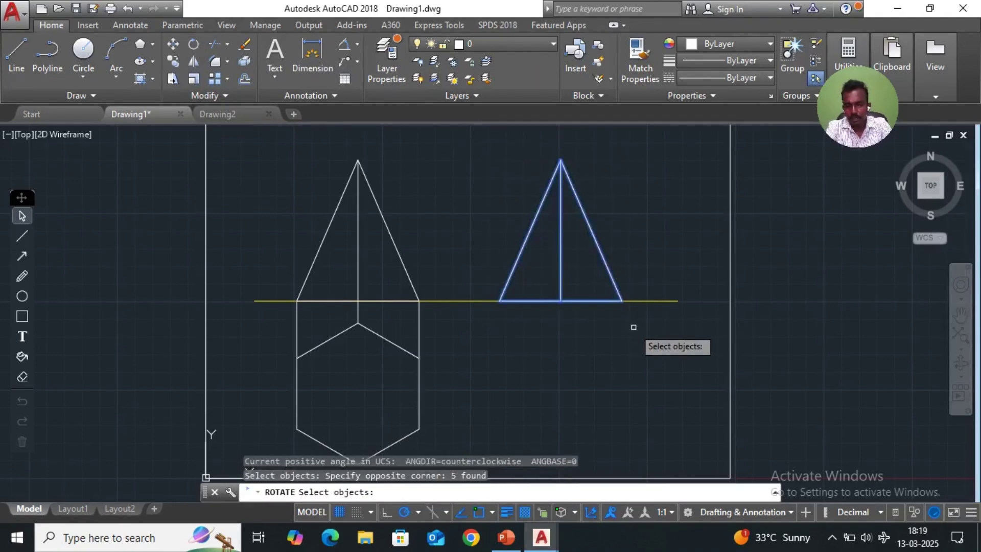
key("Return")
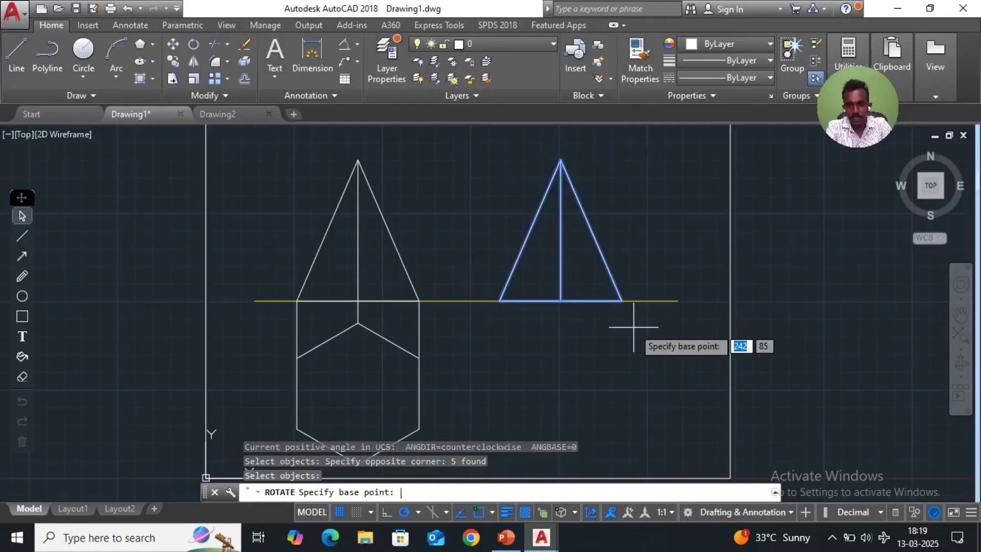
left_click(623, 301)
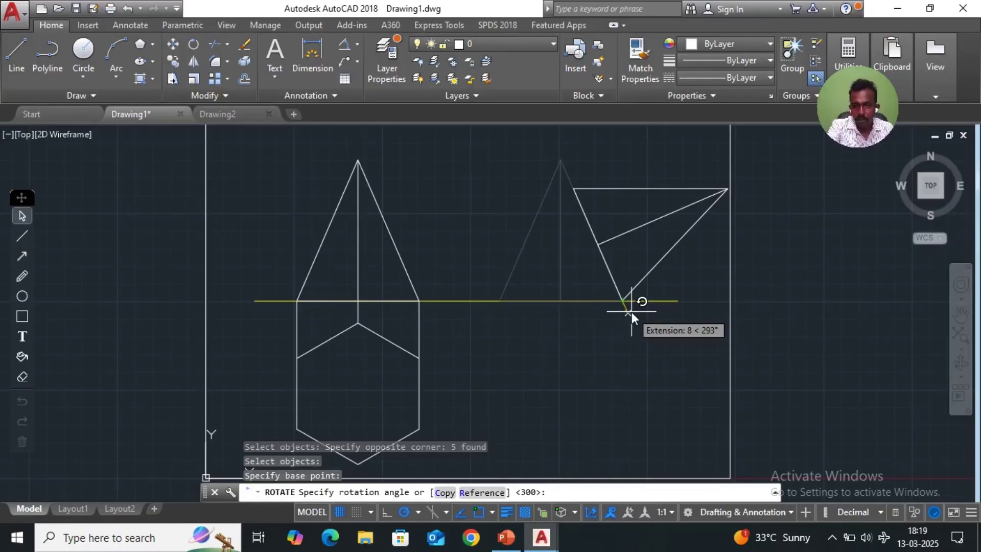
type("-60")
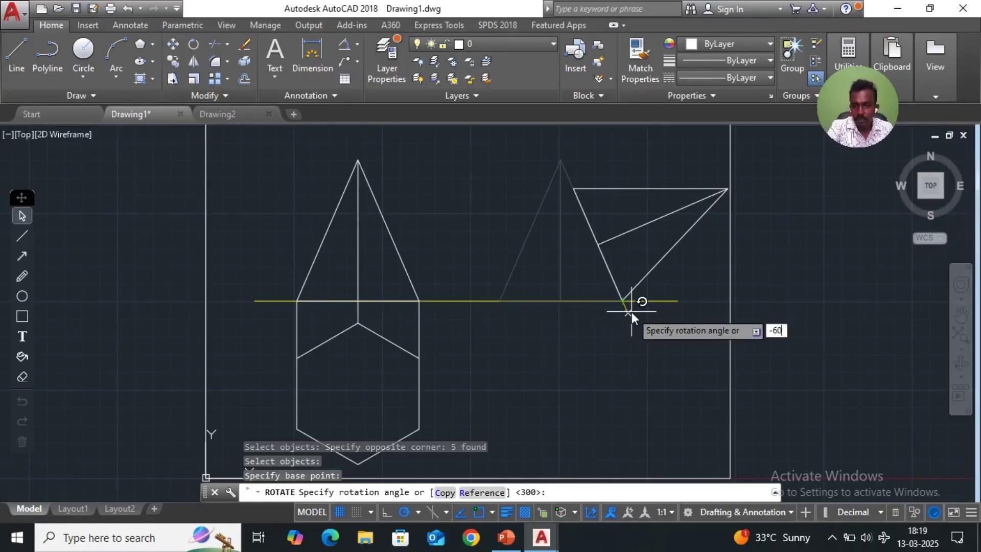
key("Return")
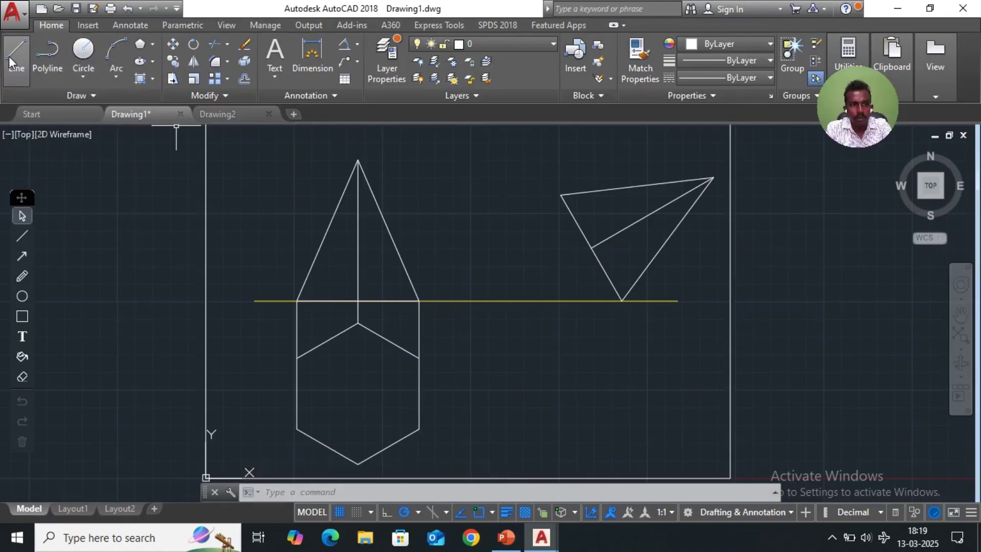
Extend the tilted pyramid's axis through its base down to the yellow reference line.
left_click(227, 44)
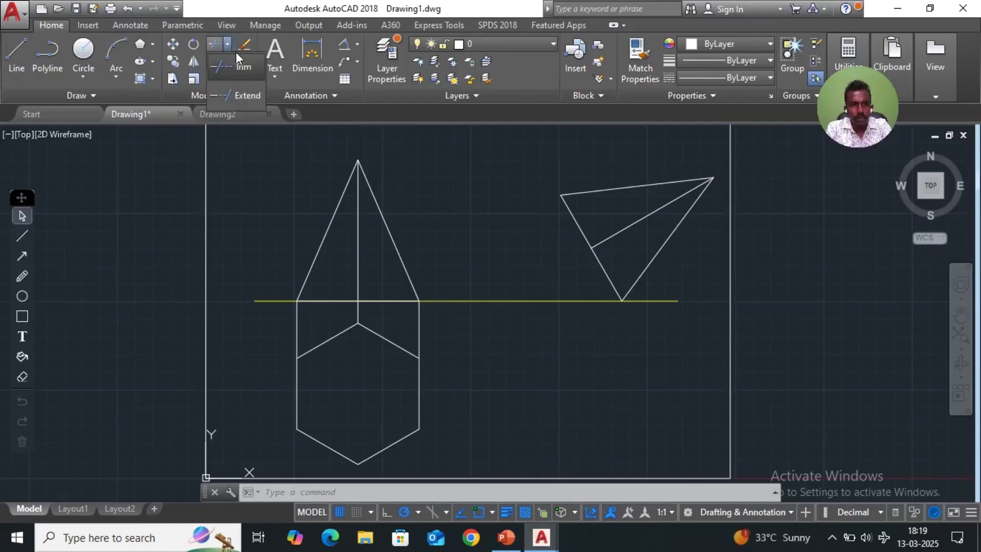
left_click(238, 96)
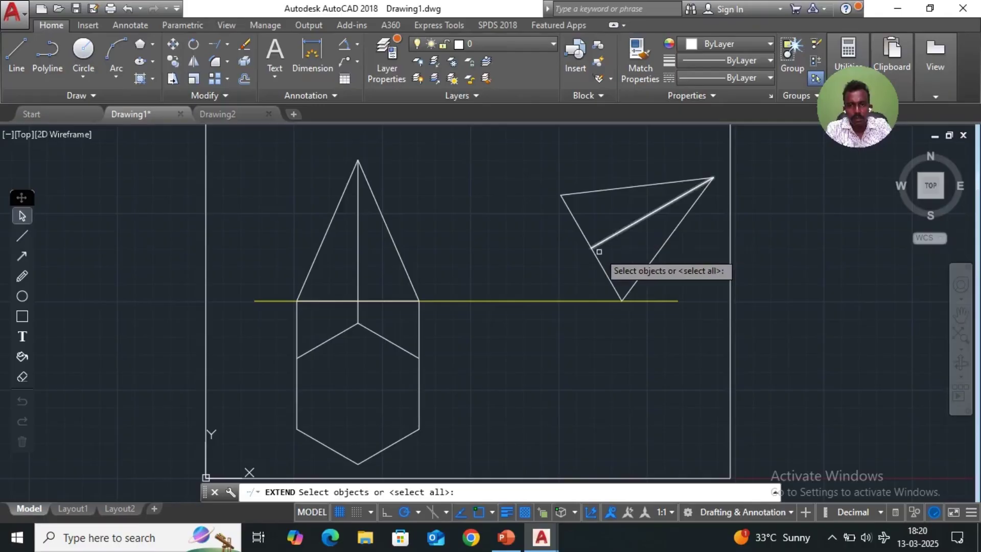
left_click(562, 299)
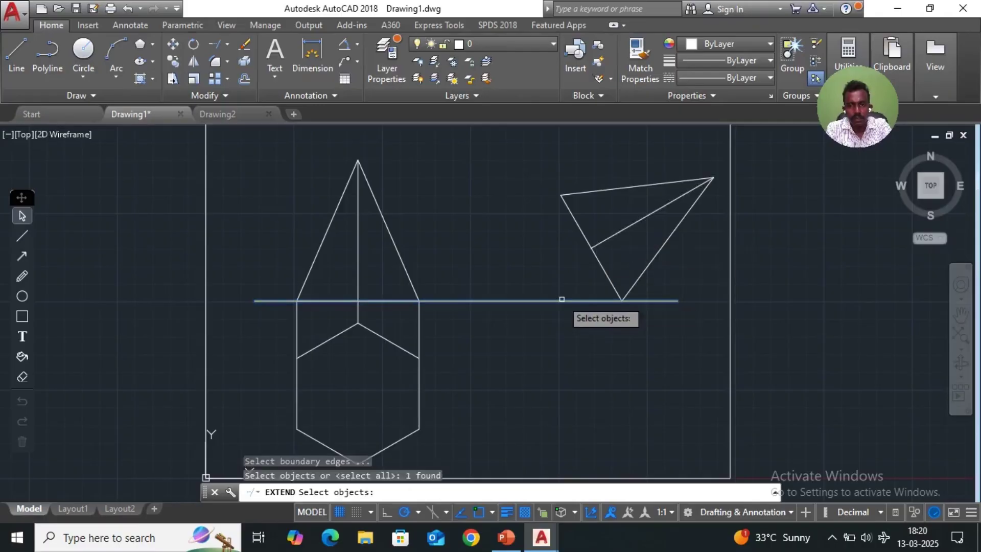
left_click(615, 234)
key("Return")
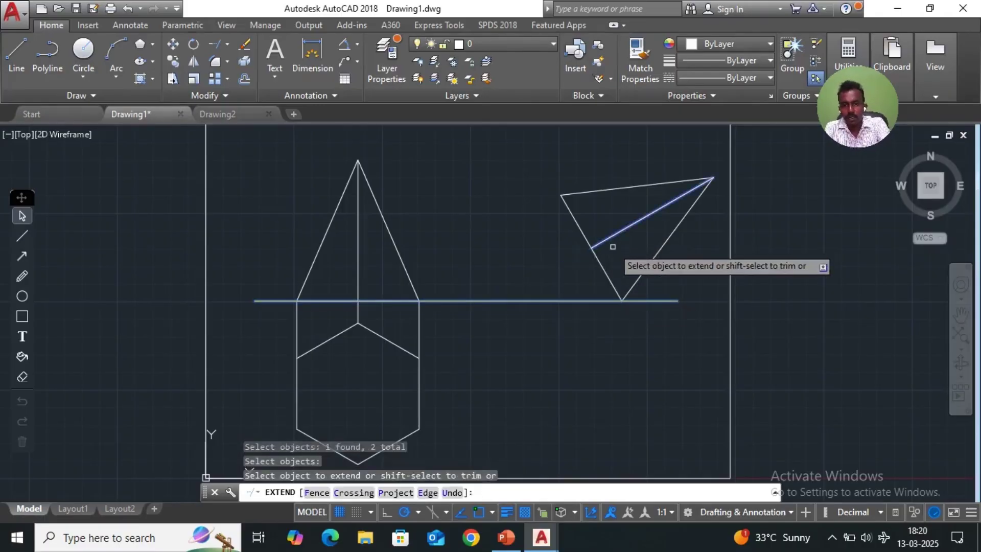
left_click(612, 238)
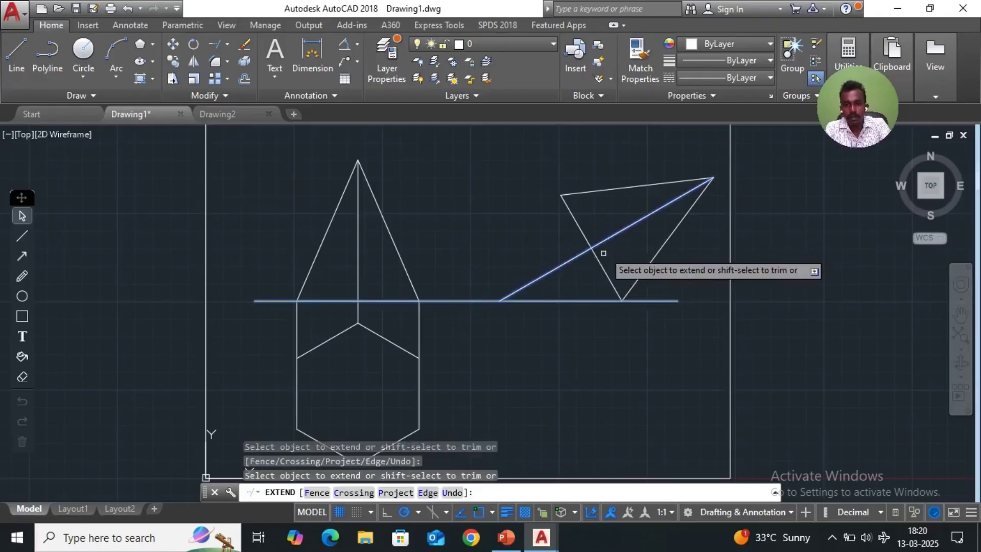
key("Escape")
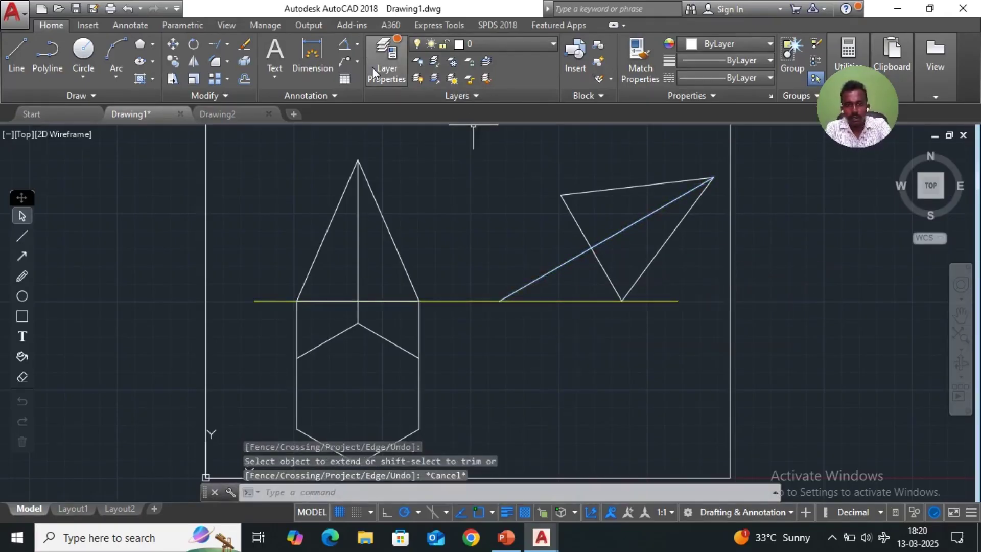
Dimension the angle between the extended axis and the reference line, and undo that dimension.
left_click(352, 43)
left_click(525, 284)
left_click(532, 301)
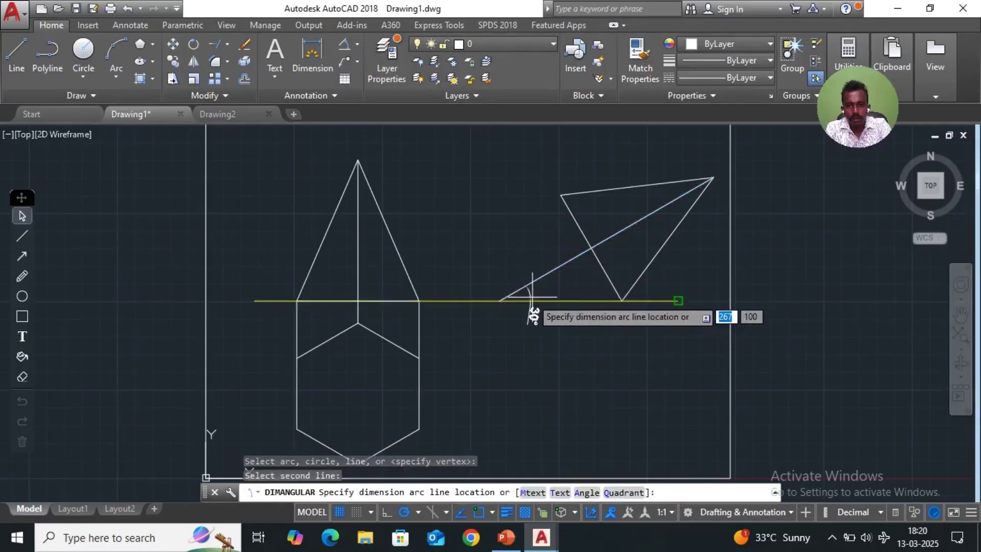
left_click(554, 282)
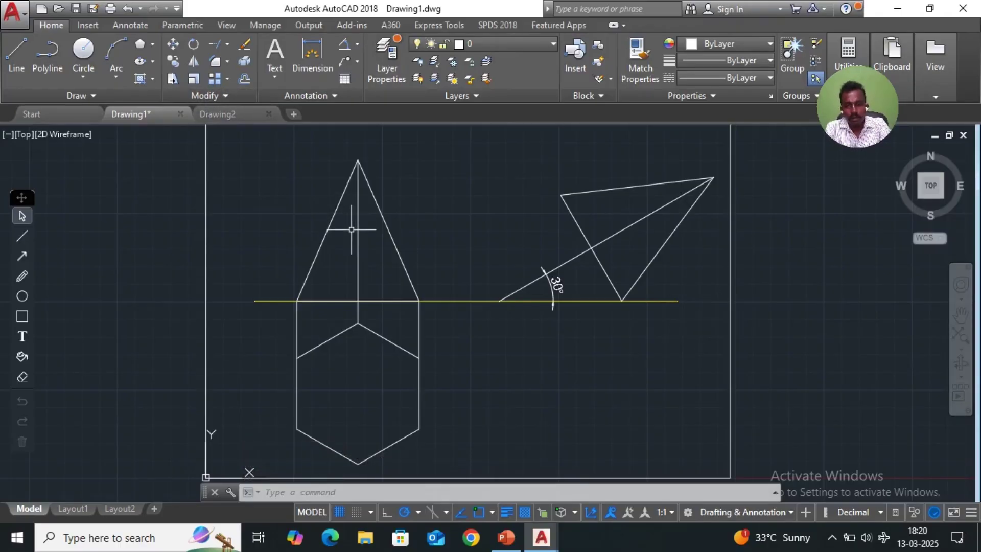
key("ctrl+z")
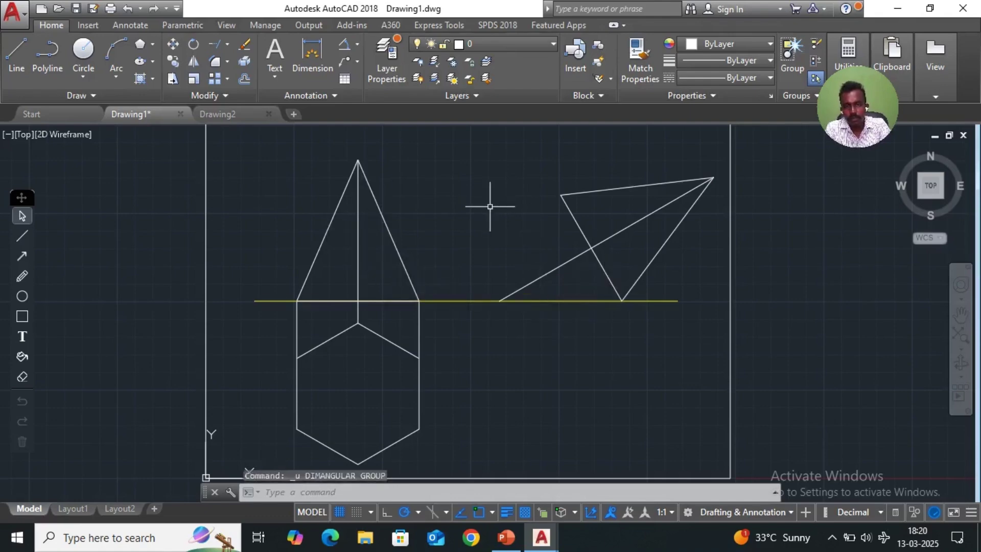
Move the tilted front view and its extended axis a short distance left along the reference line, using the axis's lower end as base point.
left_click(177, 44)
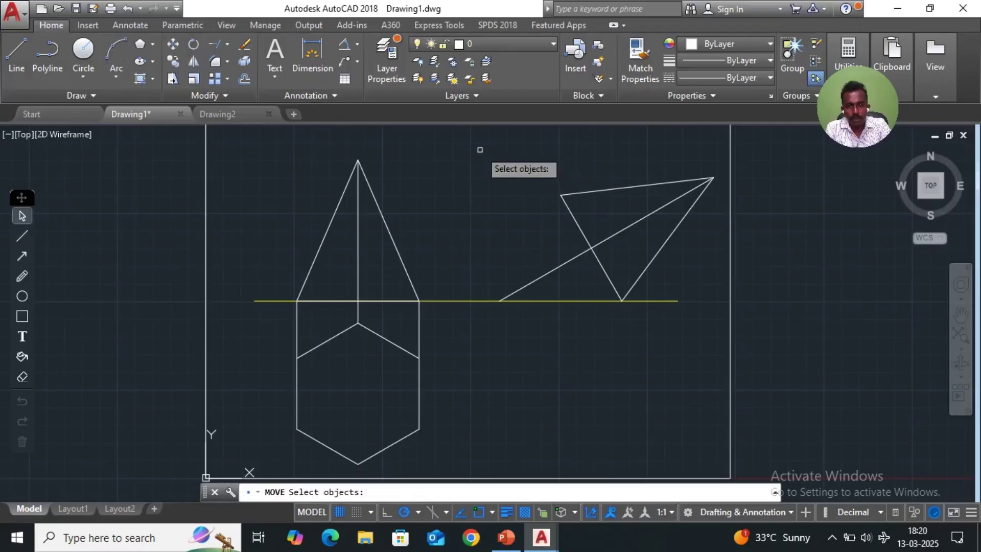
left_click(480, 150)
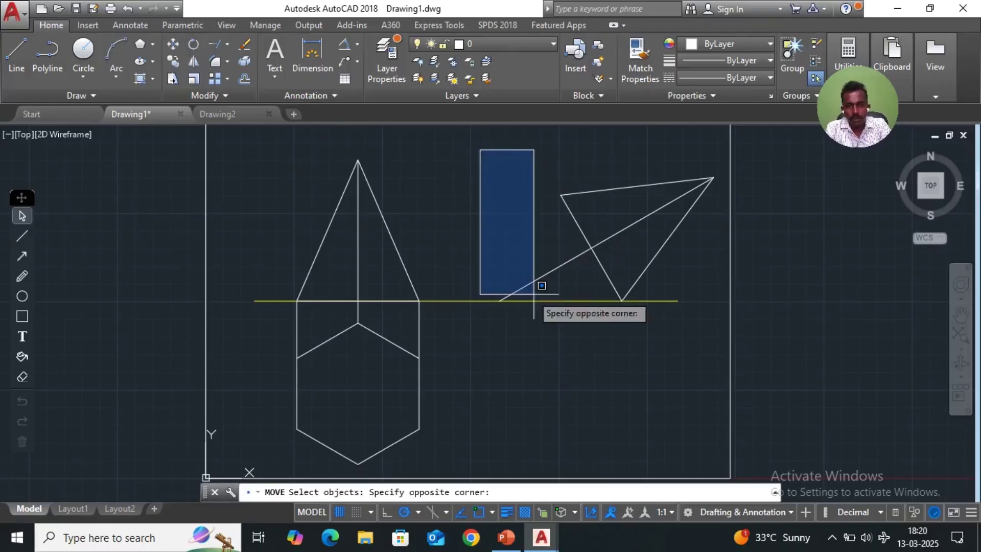
left_click(719, 309)
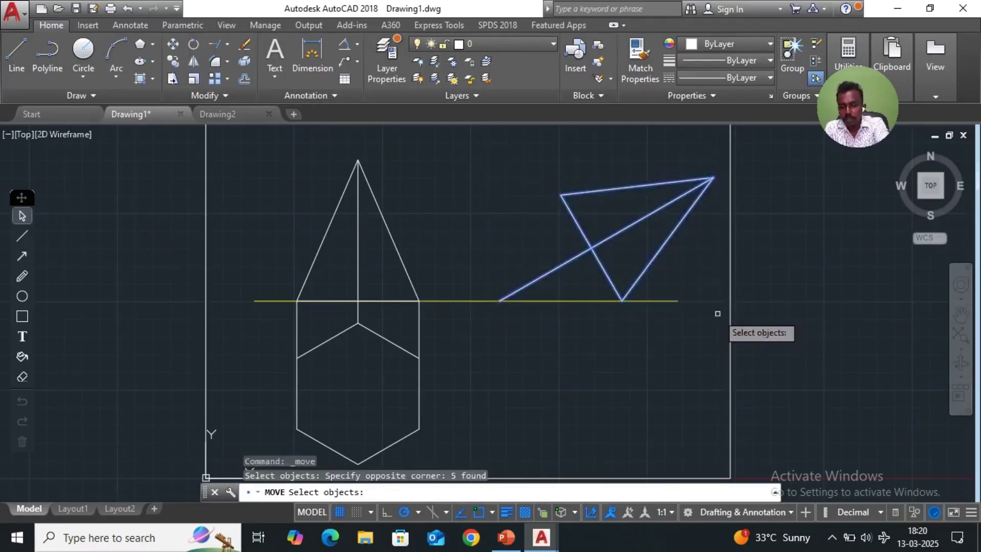
key("Return")
left_click(500, 301)
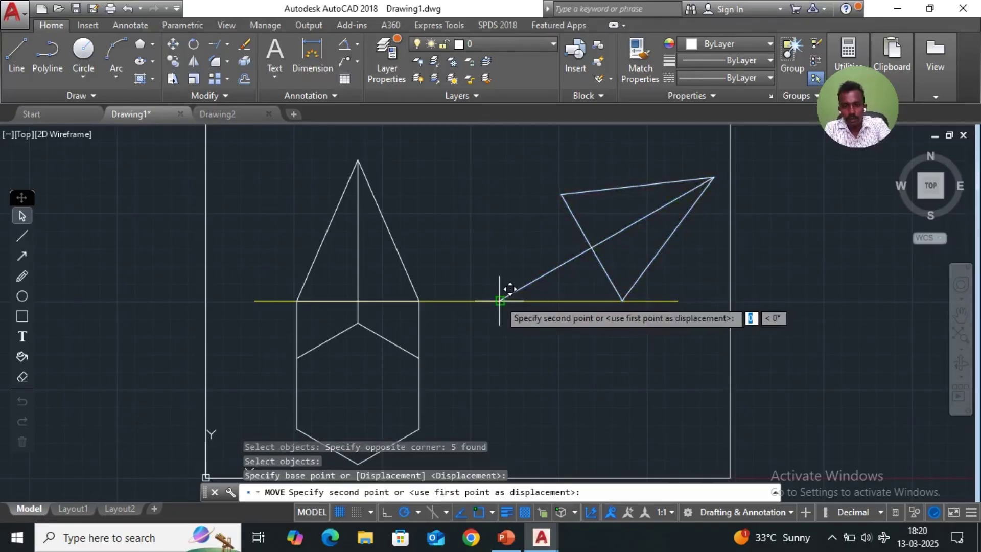
left_click(460, 301)
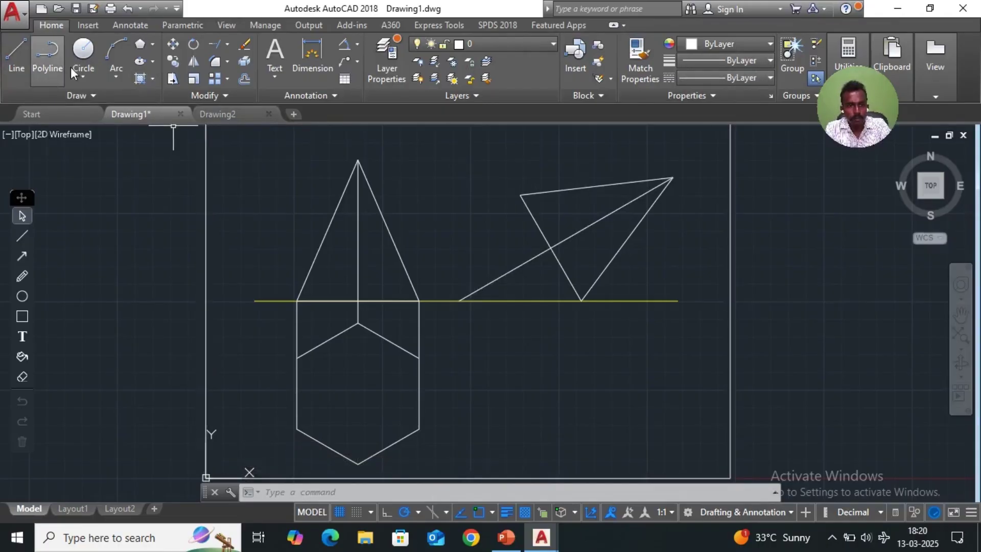
left_click(770, 44)
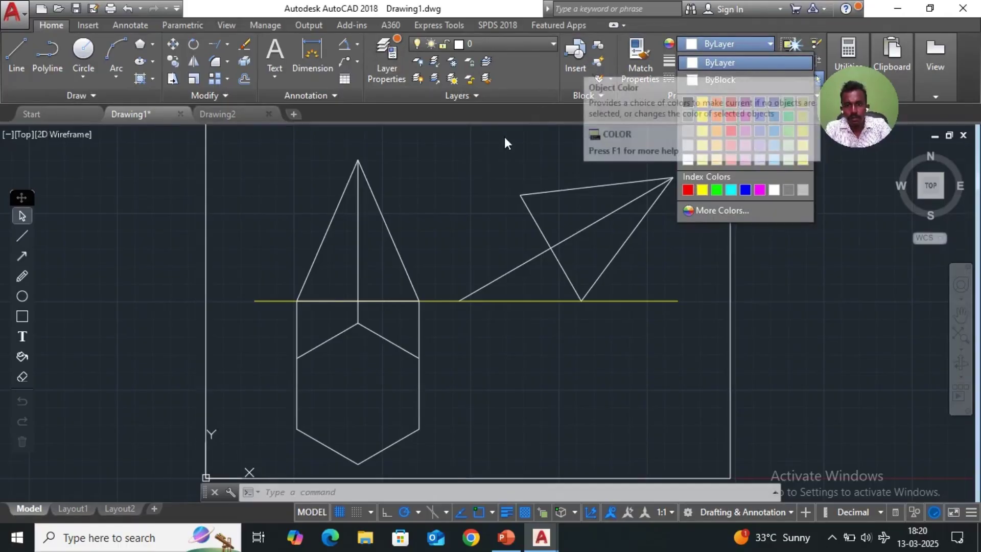
left_click(474, 166)
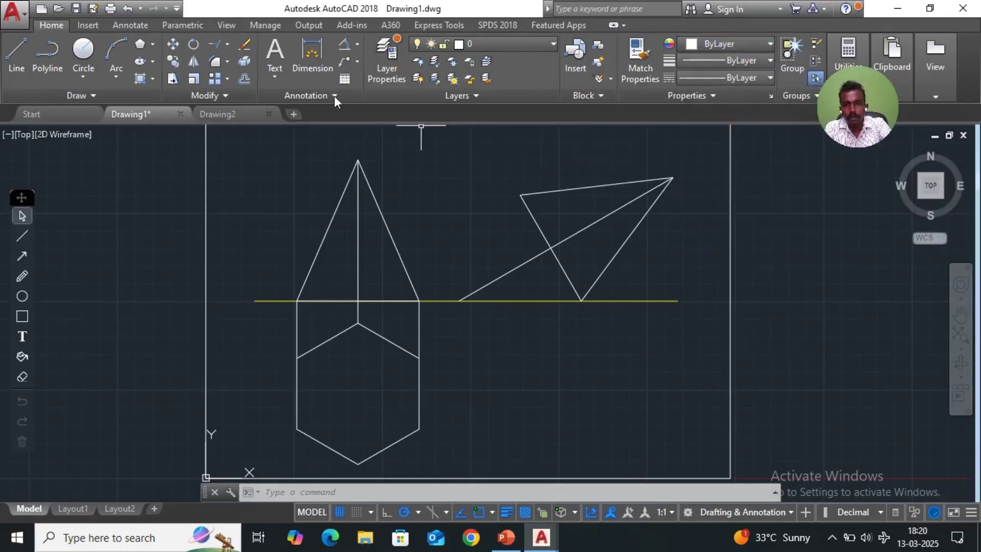
Draw vertical projectors from the tilted front view's upper base corner and its base midpoint down to near the frame's lower edge.
left_click(19, 54)
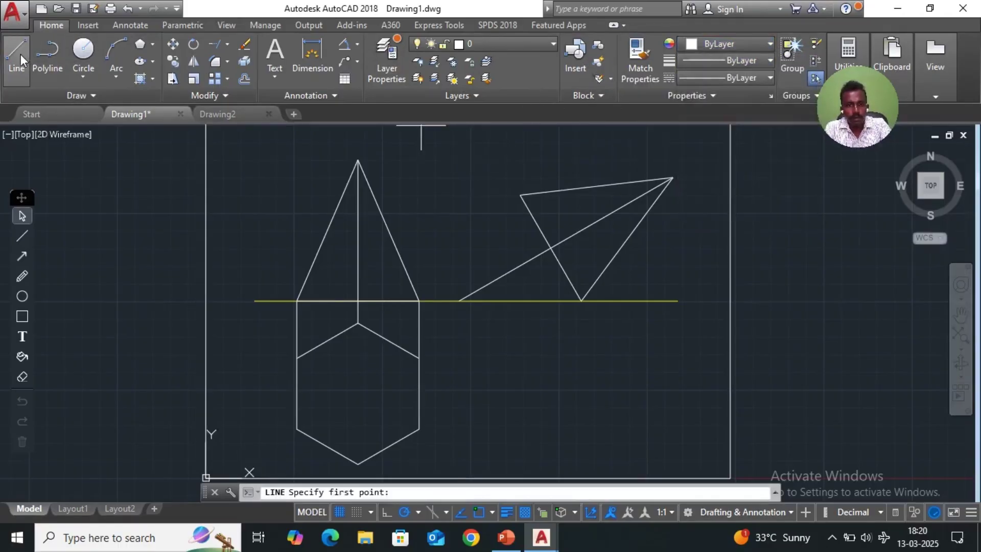
left_click(520, 194)
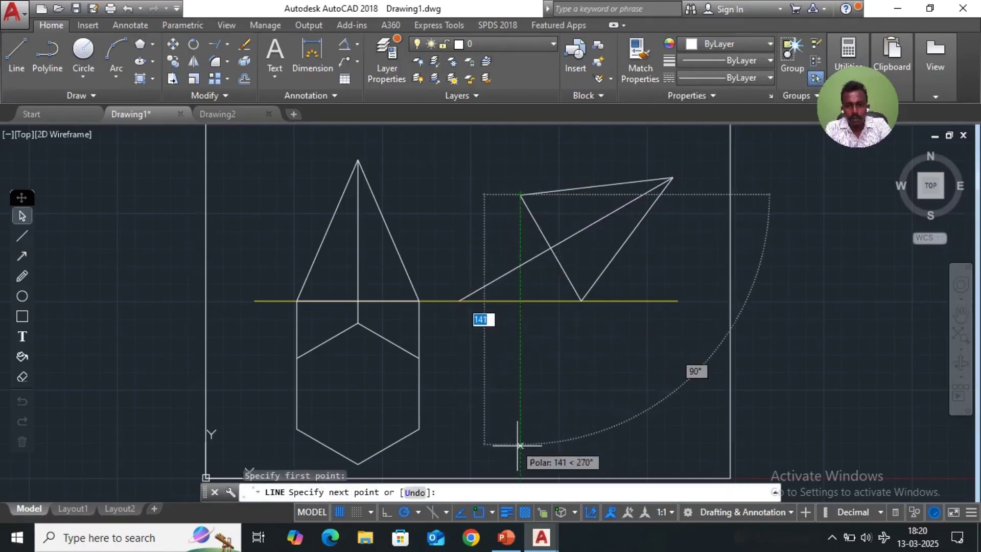
left_click(520, 465)
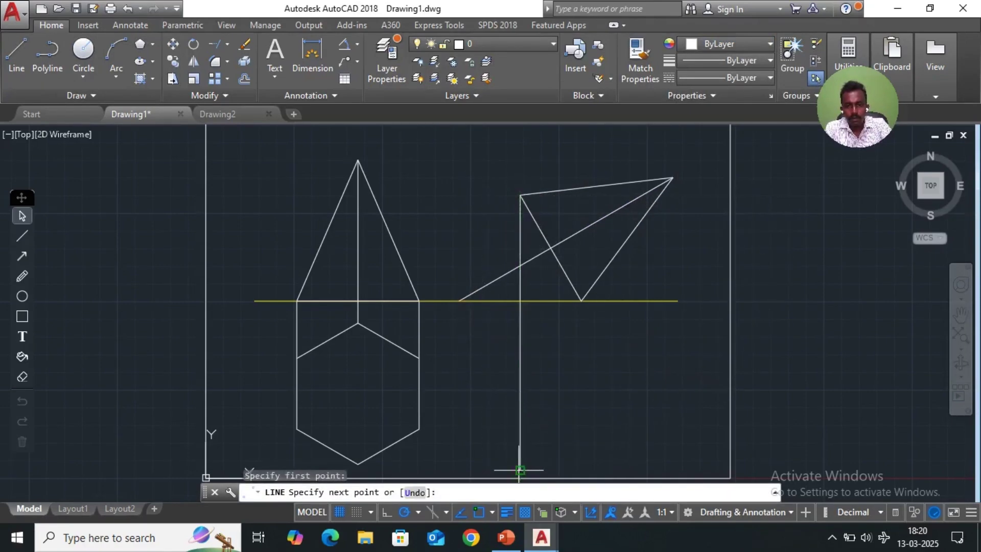
key("Return")
key("Return")
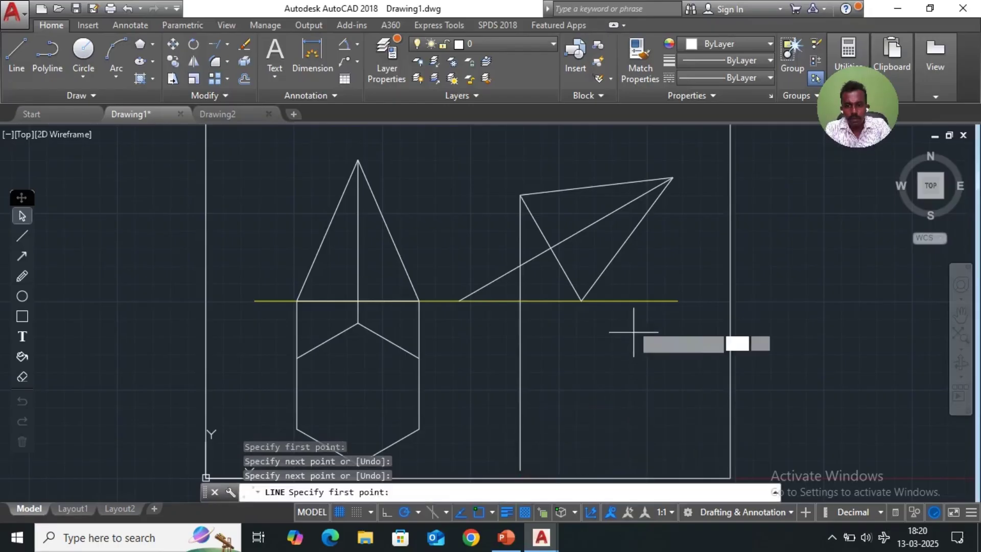
left_click(551, 248)
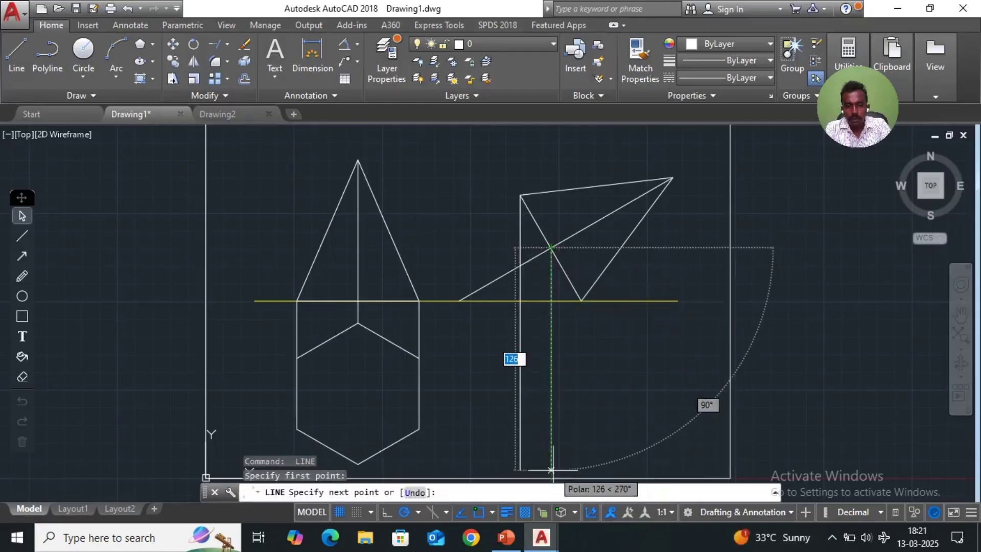
left_click(551, 467)
key("Return")
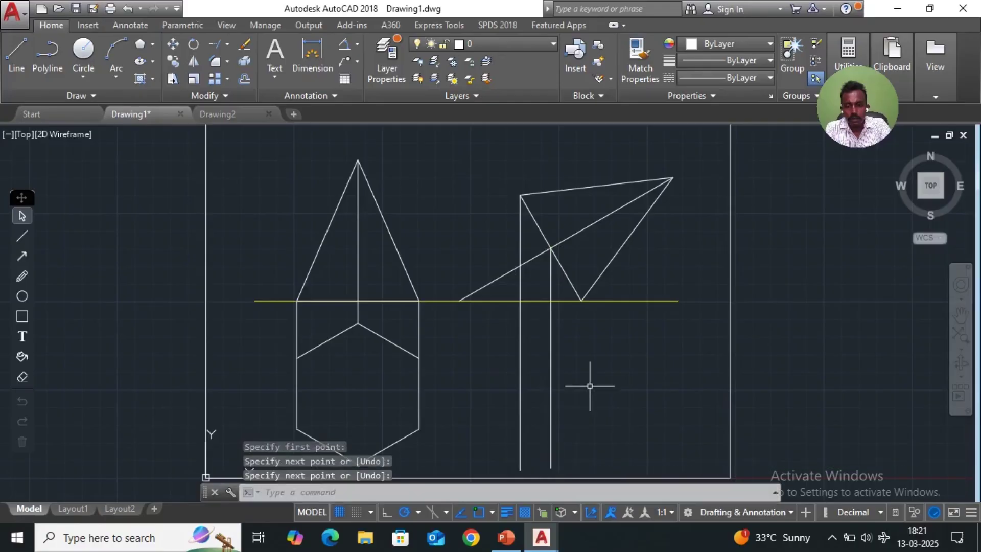
Draw a vertical projector about 100 mm long from the tilted view's base corner on the reference line down to the frame's lower edge.
key("Return")
left_click(582, 301)
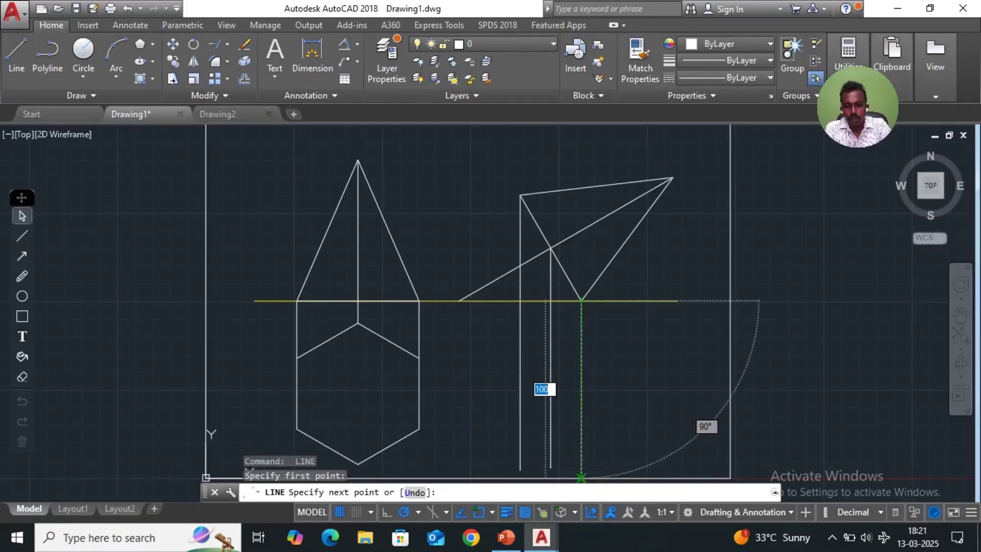
left_click(581, 476)
key("Return")
key("Return")
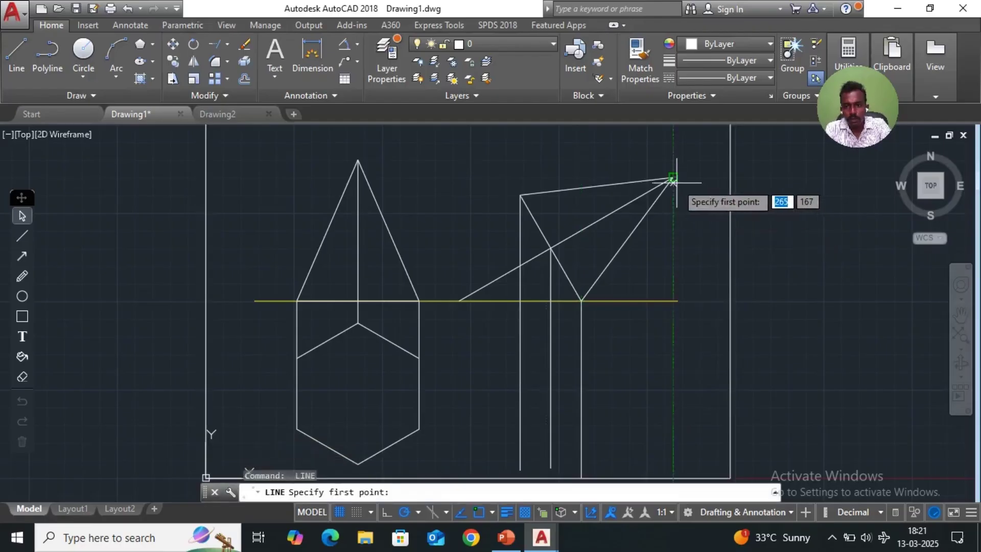
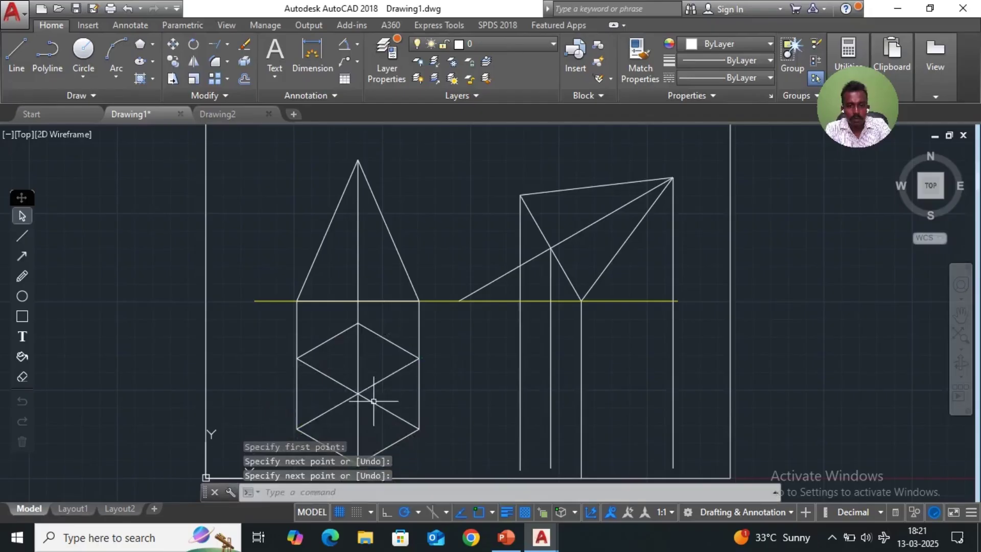
Draw a horizontal projector from the hexagon's centre to the vertical projector of the tilted view's apex.
key("Return")
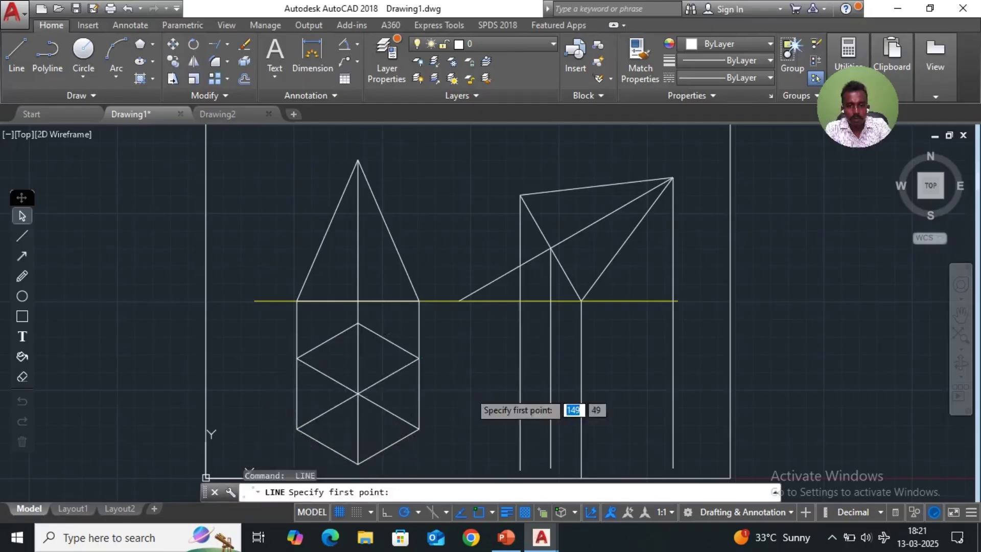
left_click(358, 393)
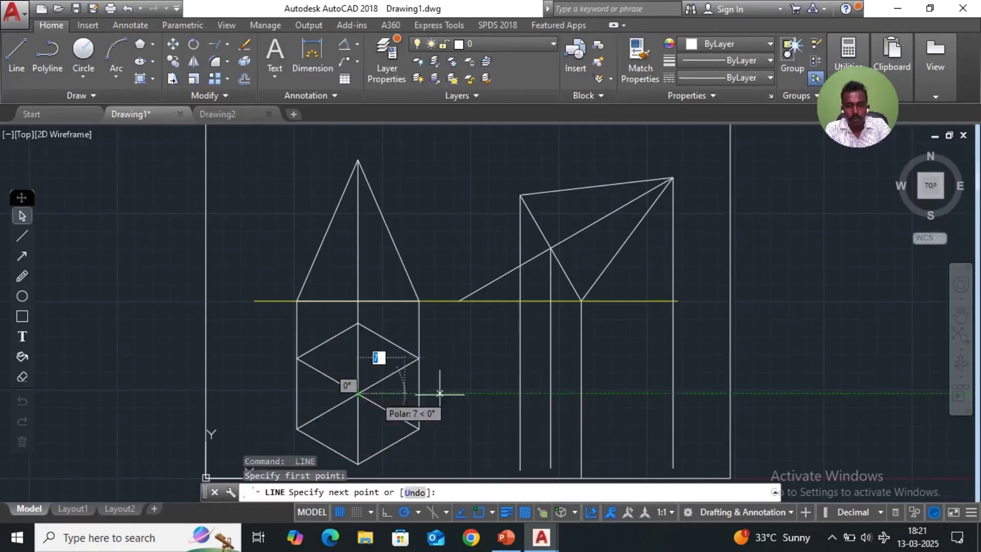
left_click(673, 393)
key("Return")
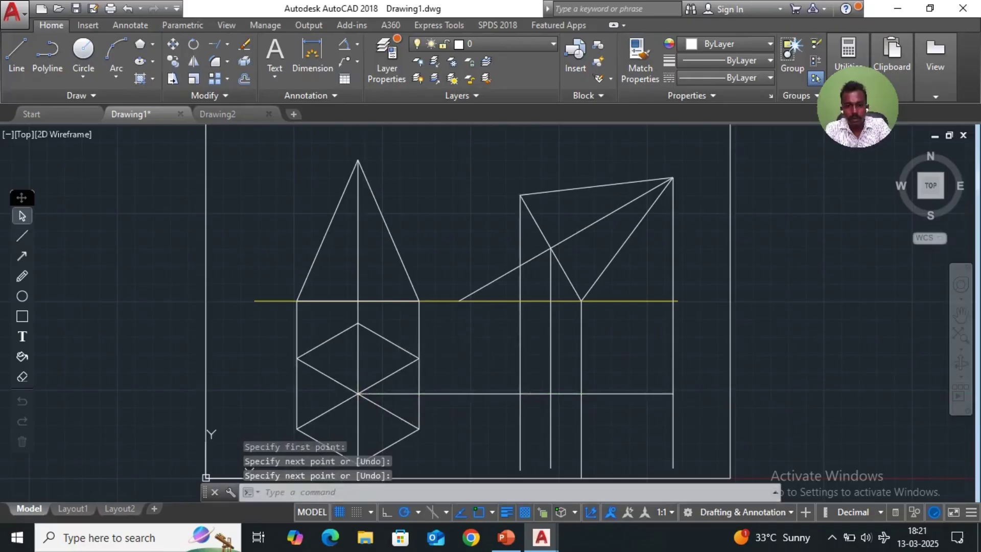
Draw horizontal projectors from the hexagon's upper right corner and its topmost corner to the vertical projector of the resting base corner.
key("Return")
left_click(419, 357)
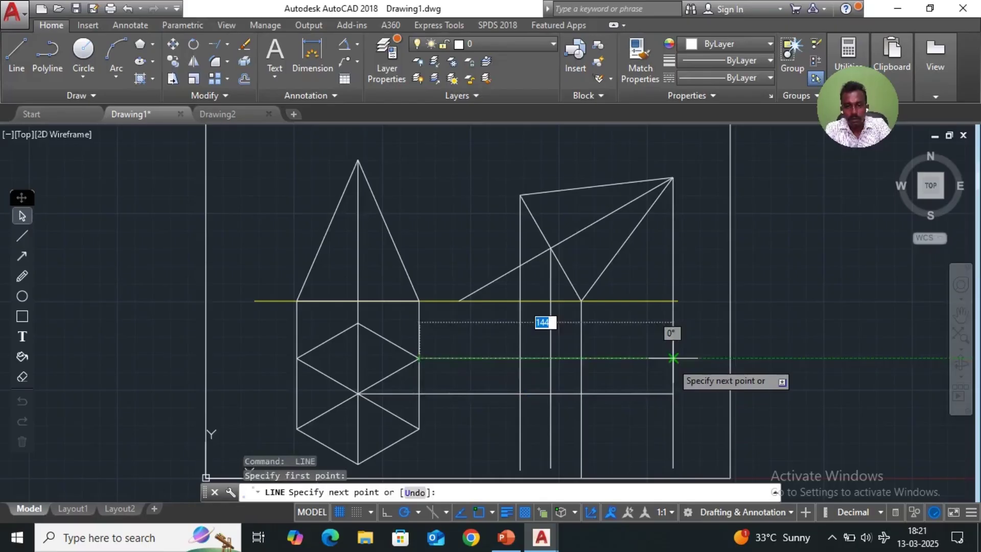
left_click(581, 358)
key("Return")
key("Return")
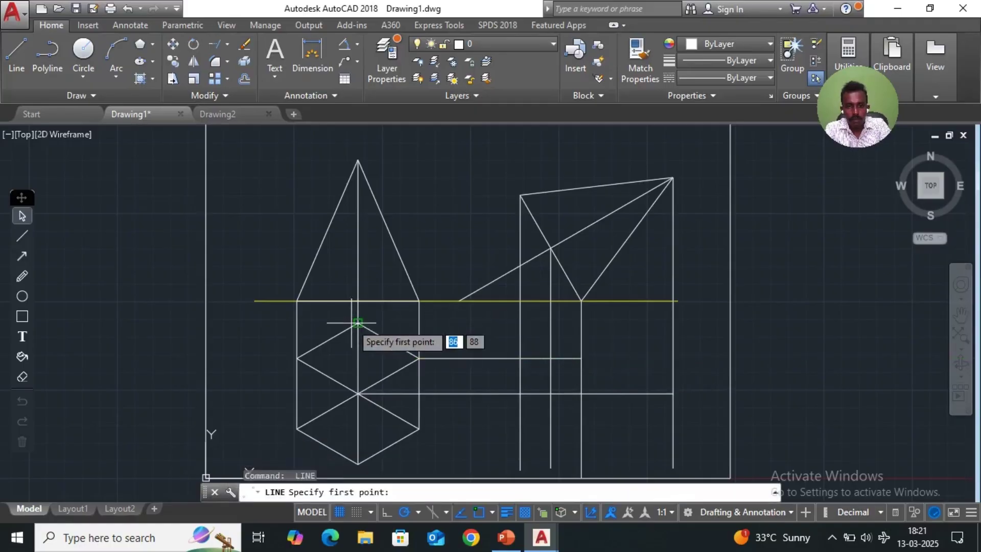
left_click(358, 323)
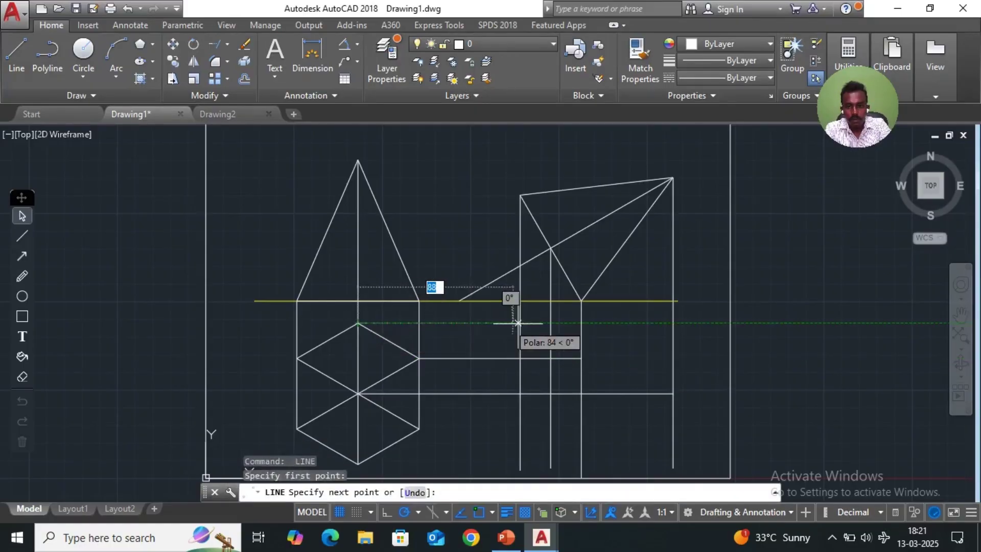
left_click(581, 322)
key("Return")
Draw horizontal projectors from the hexagon's lower right corner and its bottommost corner to the vertical projector of the resting base corner.
key("Return")
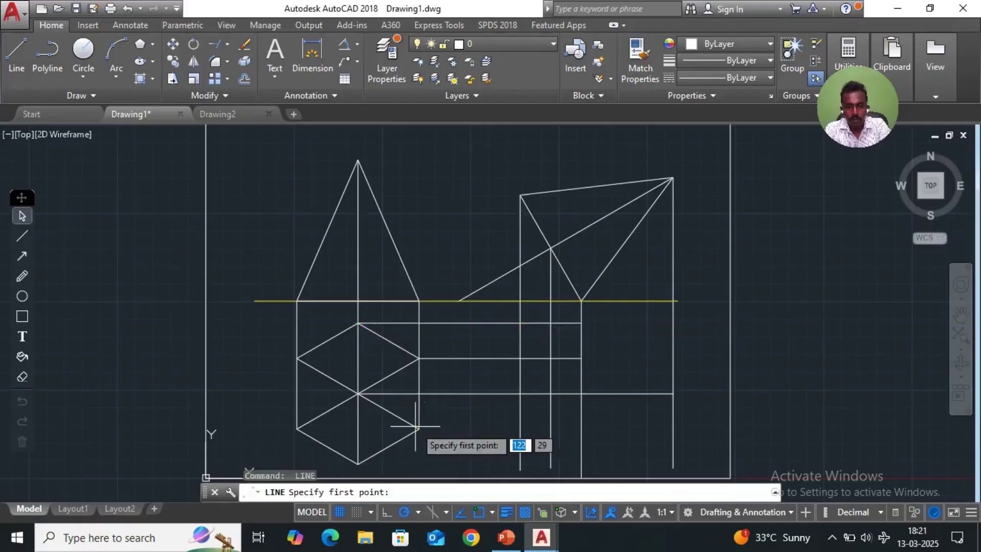
left_click(419, 428)
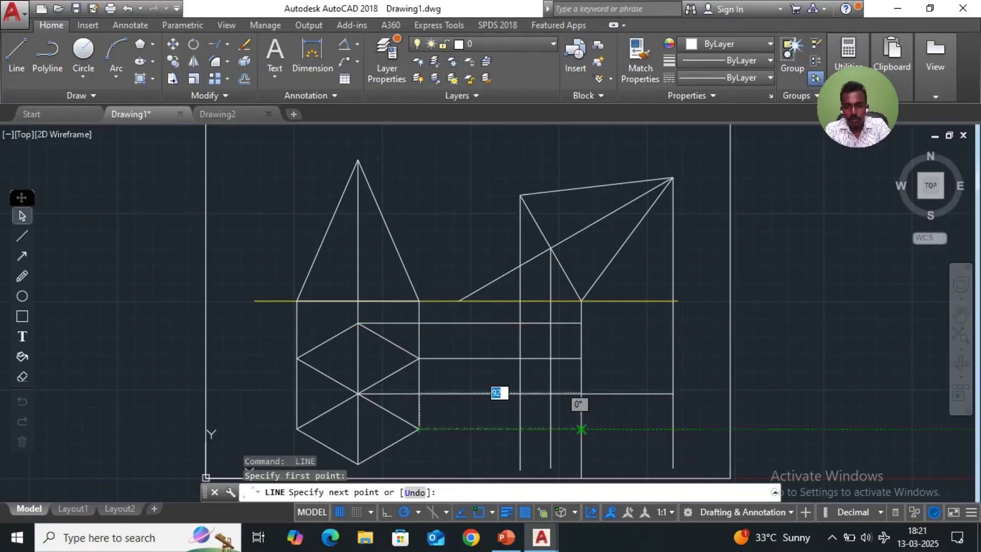
left_click(581, 429)
key("Return")
key("Return")
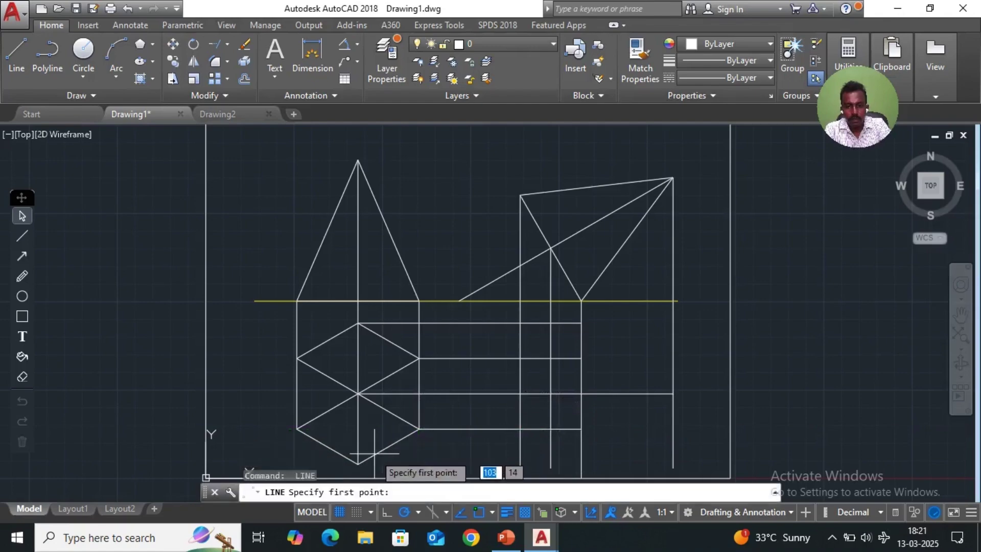
left_click(358, 463)
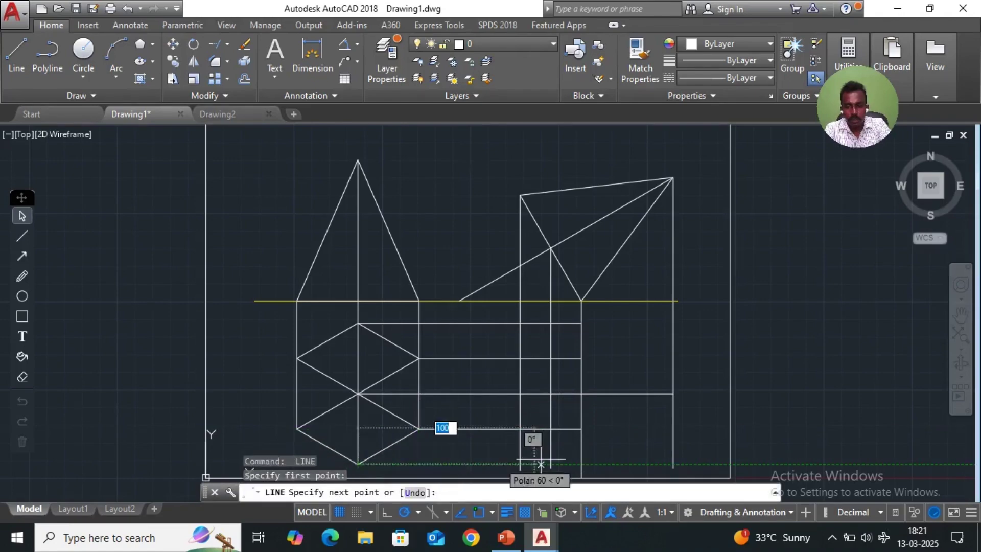
left_click(581, 464)
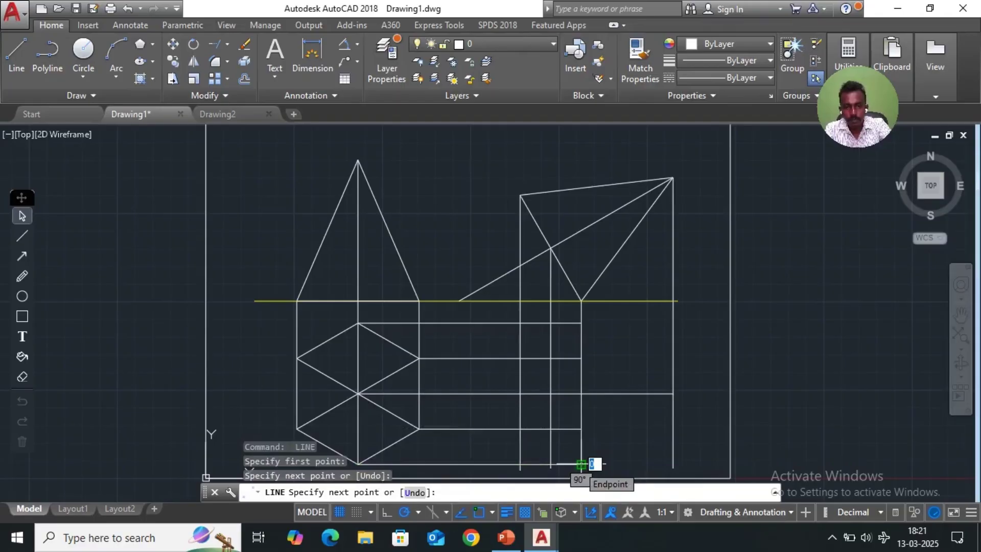
key("Escape")
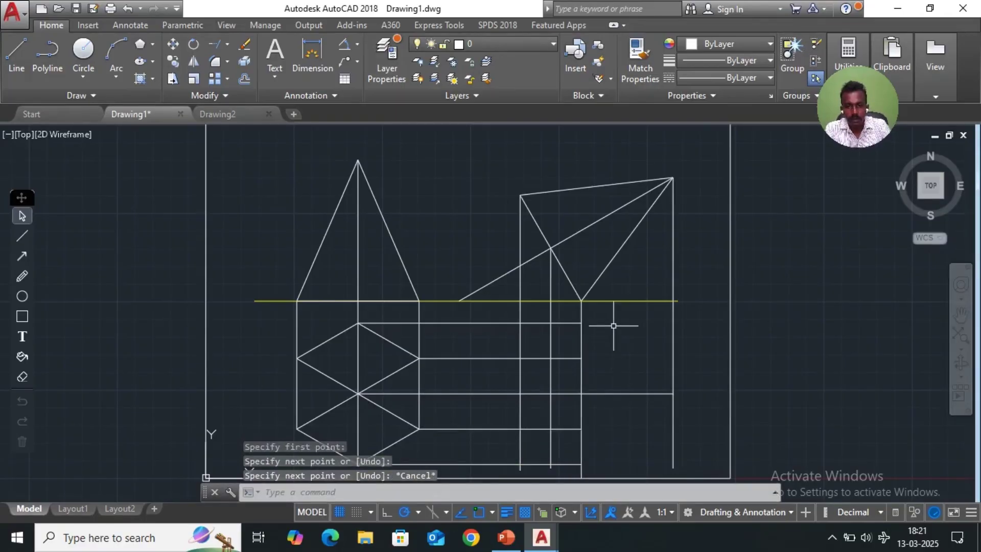
Set the object colour to yellow 248,215,49 and outline the tilted pyramid's top view through the four outer base intersections and the projected apex.
left_click(770, 45)
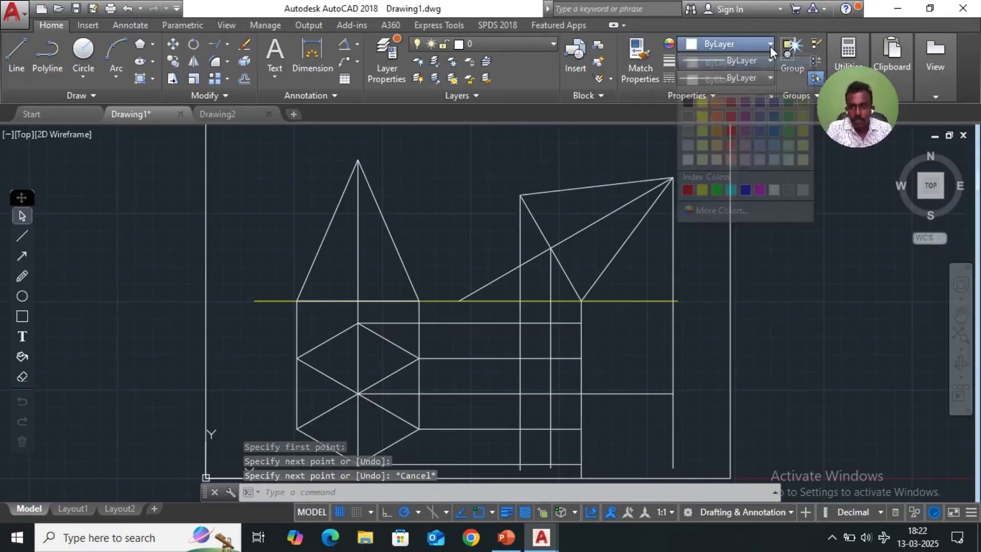
left_click(702, 104)
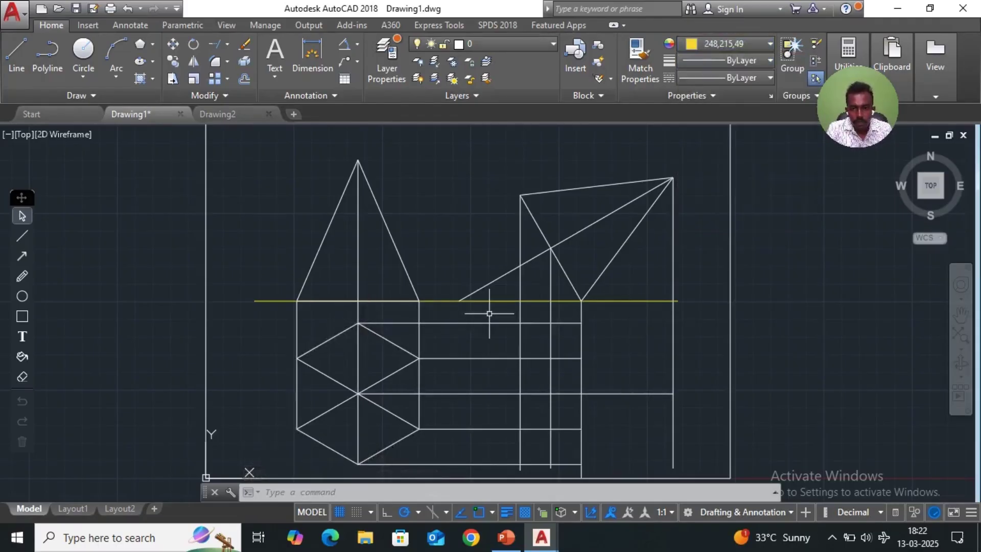
left_click(15, 51)
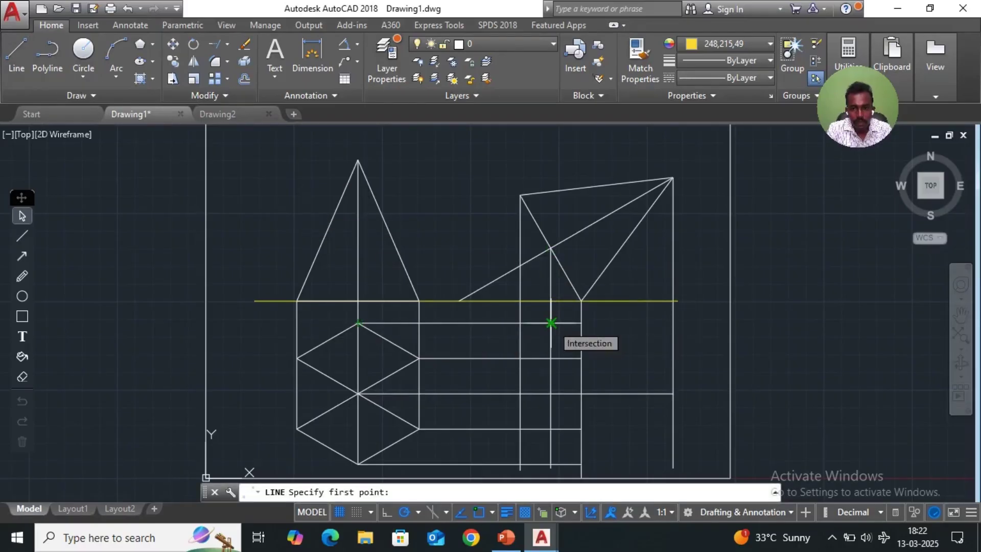
left_click(551, 323)
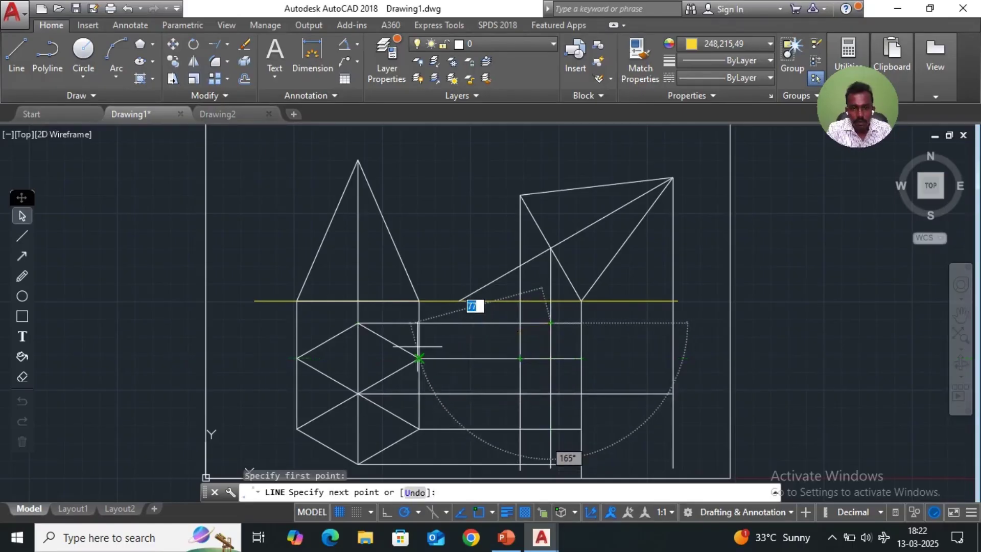
left_click(520, 357)
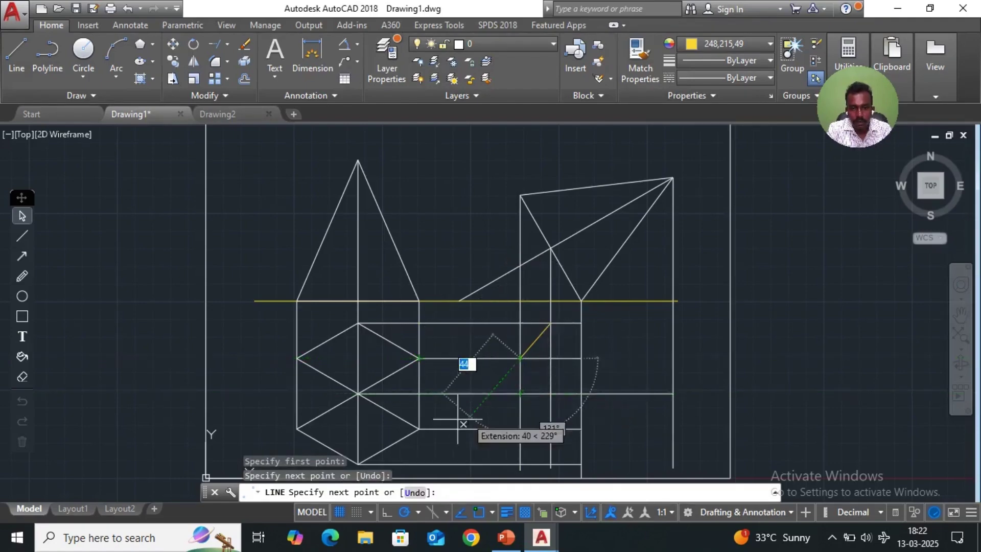
left_click(520, 428)
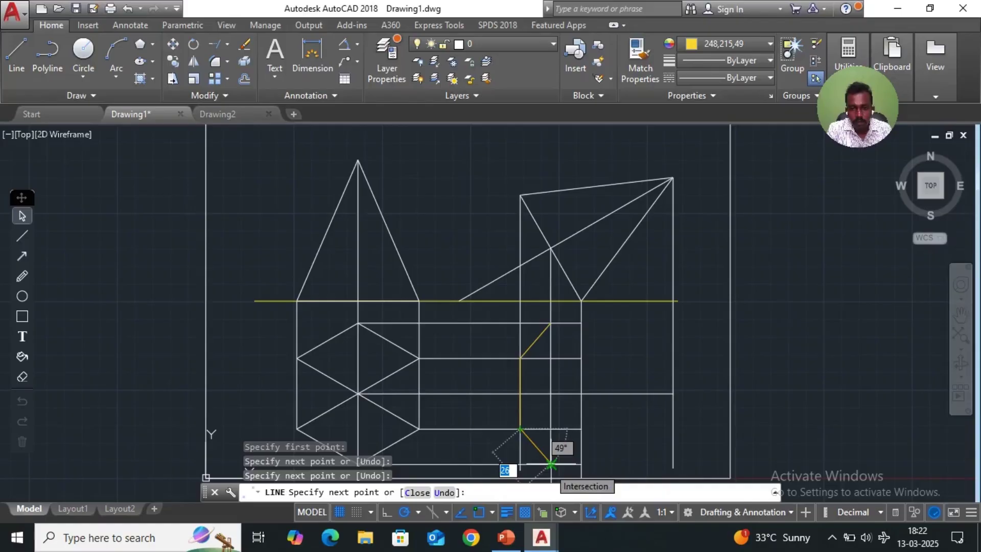
left_click(551, 464)
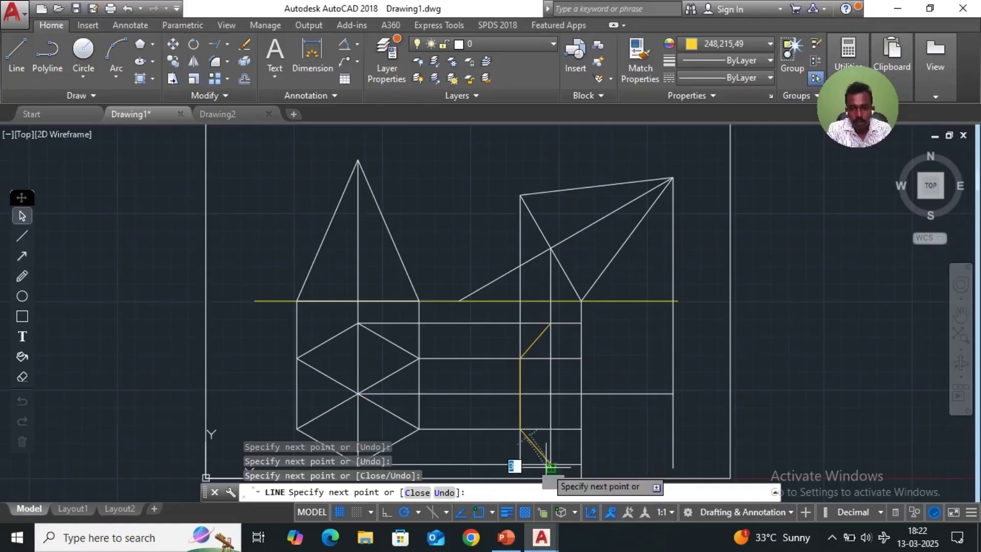
left_click(673, 393)
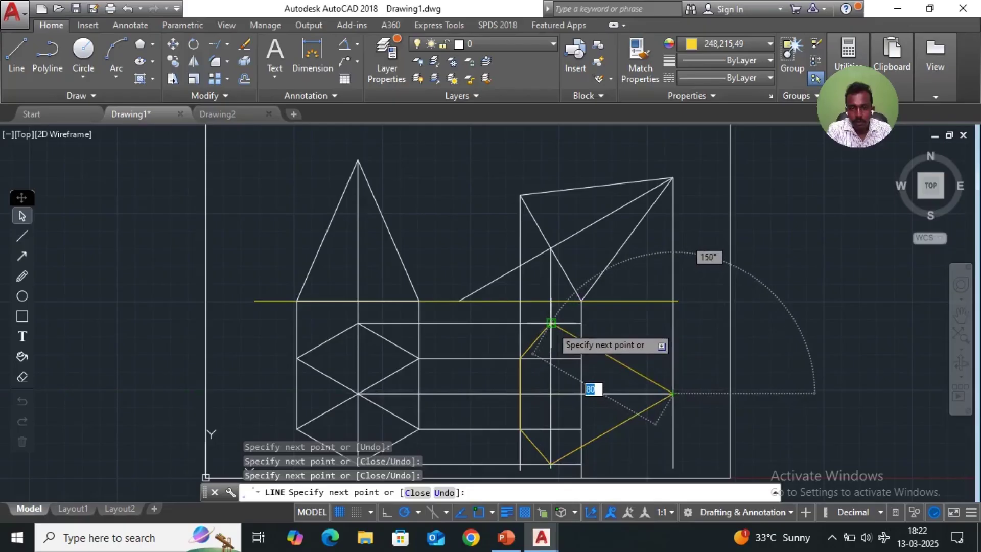
left_click(551, 323)
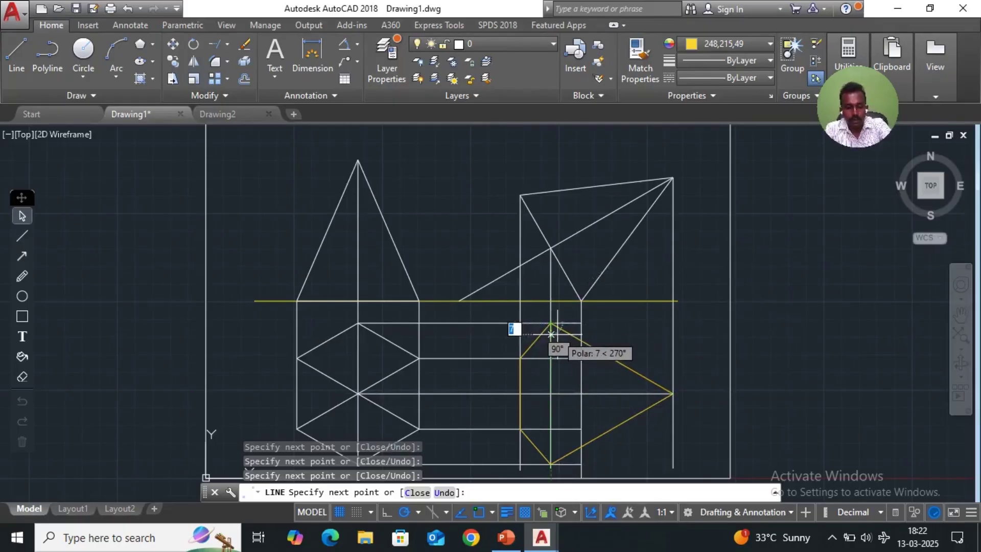
key("Escape")
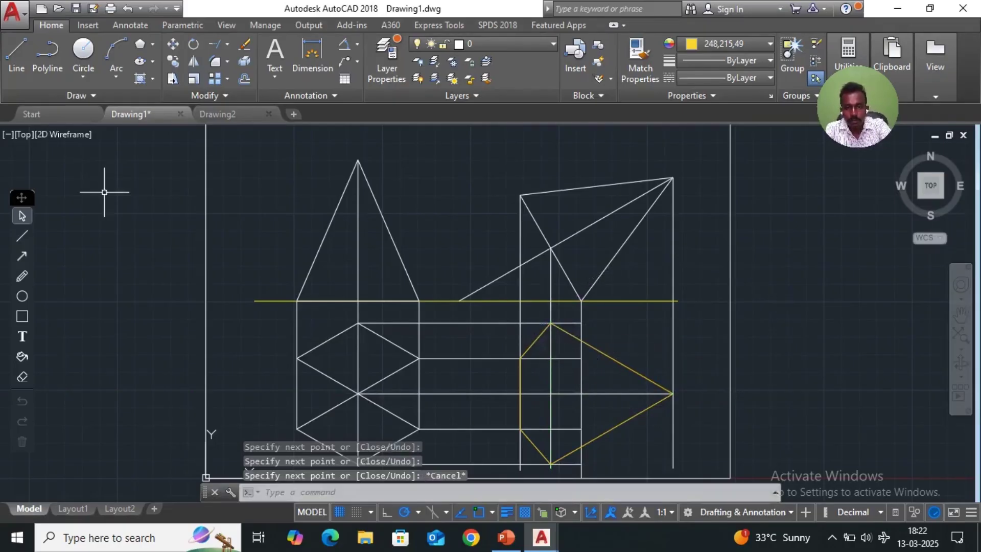
Draw the yellow slant edge from the new top view's upper left base corner to the projected apex.
left_click(16, 58)
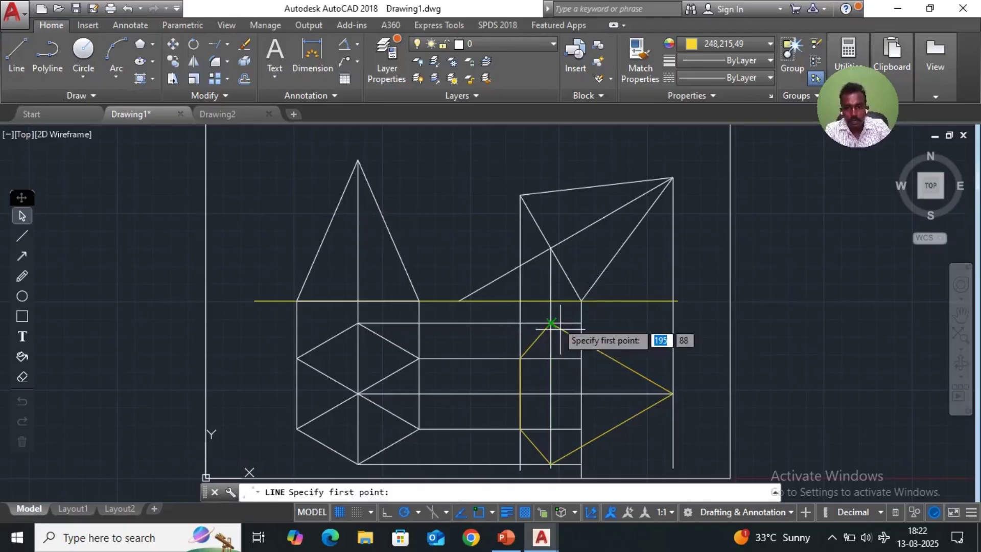
left_click(520, 359)
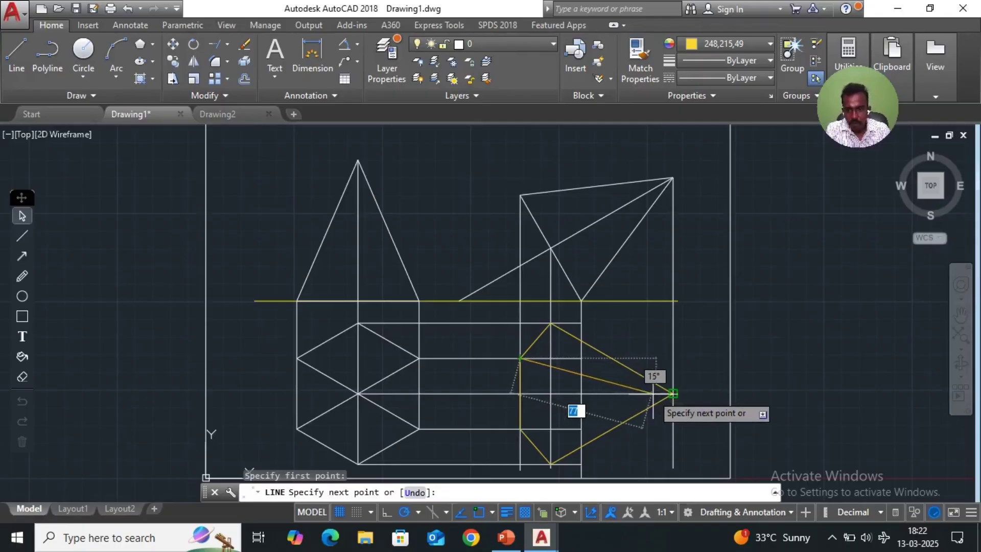
left_click(673, 393)
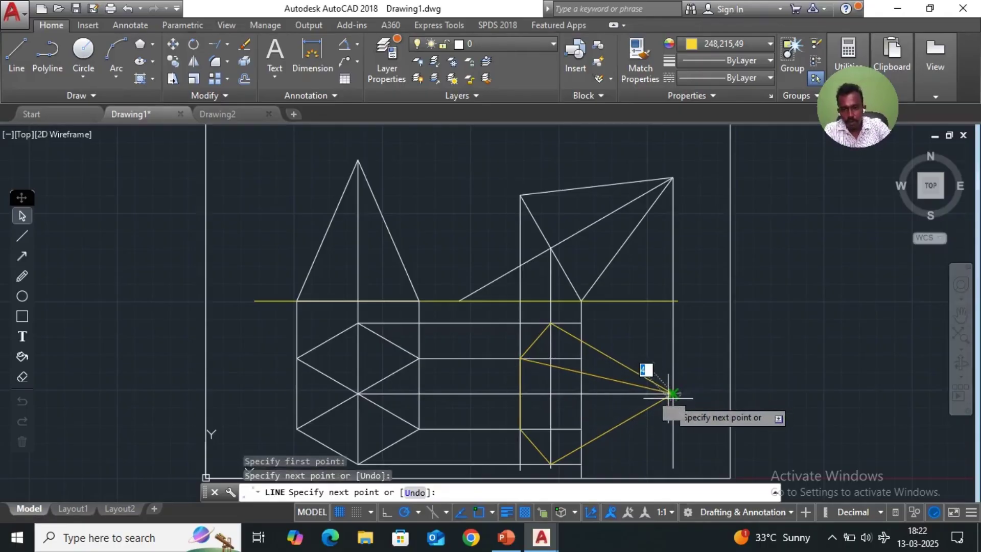
key("Return")
key("Return")
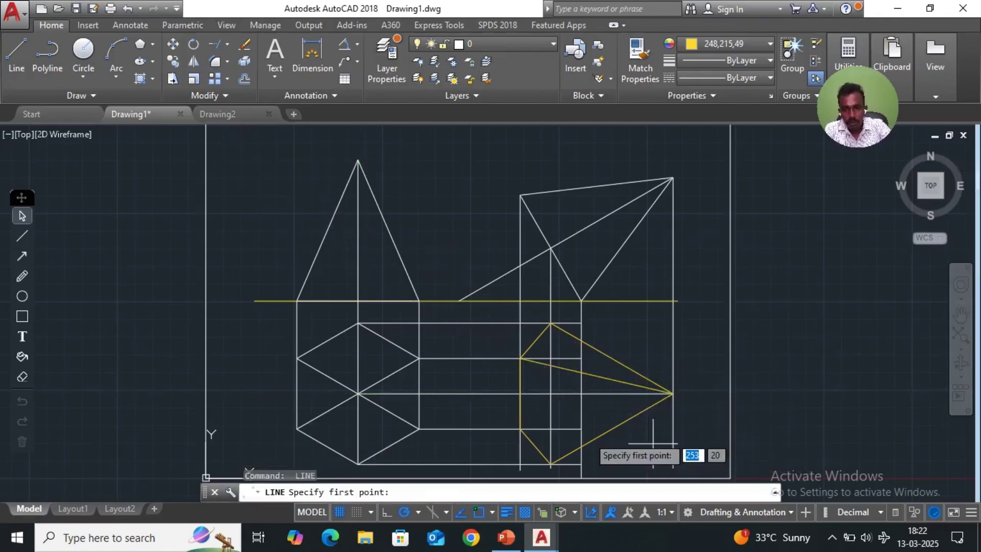
Draw the yellow slant edge from the new top view's lower left base corner to the projected apex.
left_click(520, 428)
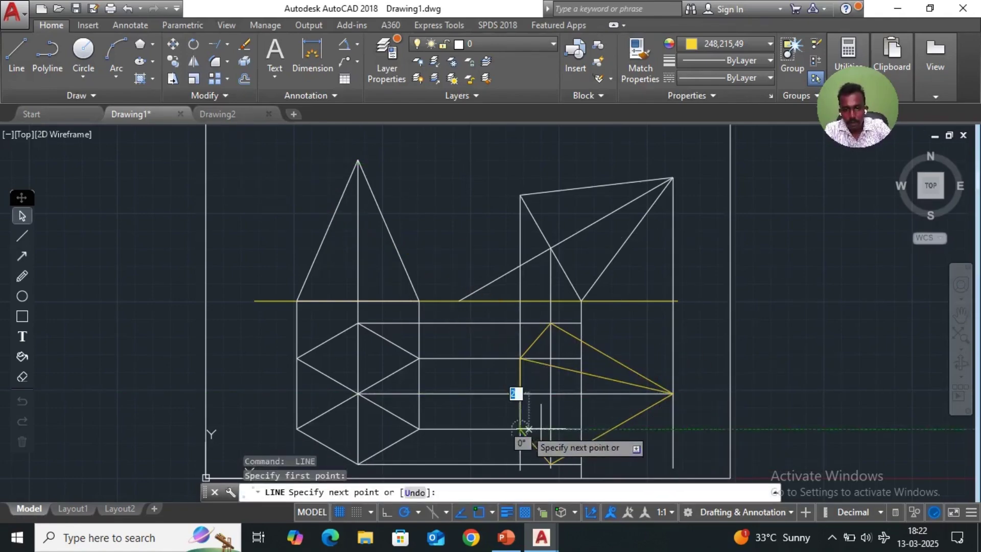
left_click(674, 393)
key("Return")
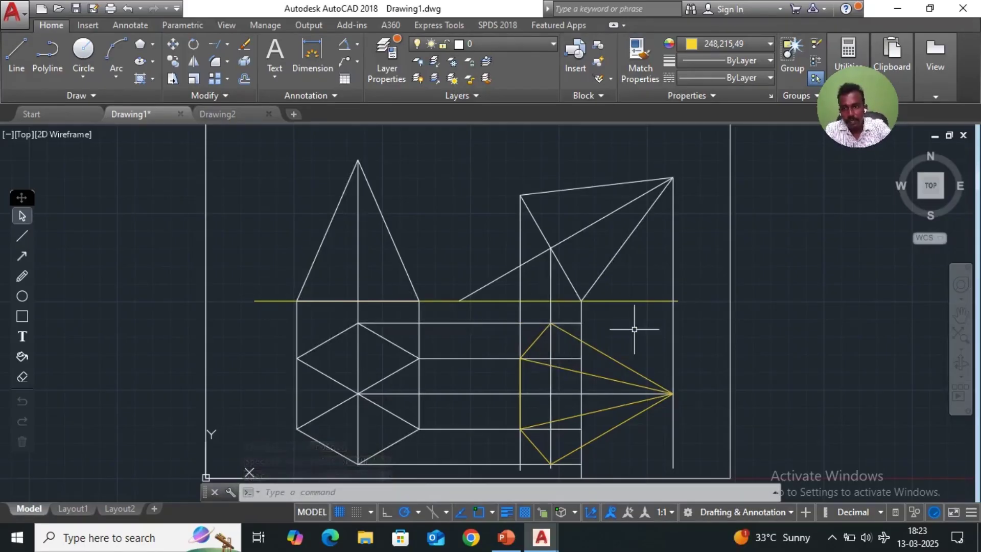
Set the linetype to HIDDEN2 and draw the new top view's hidden base edges from its topmost corner through both right corners to its bottommost corner.
left_click(771, 77)
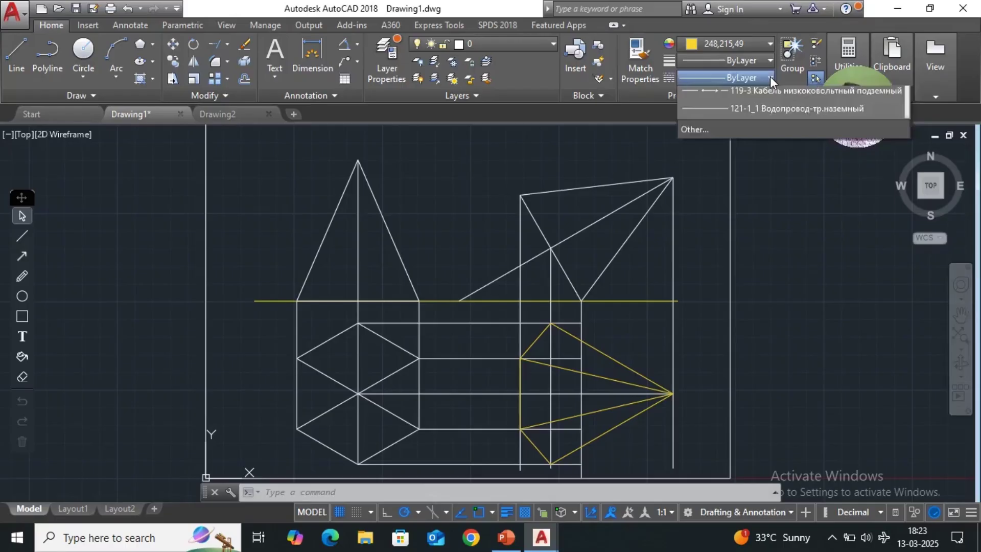
scroll(762, 214, "down", 10)
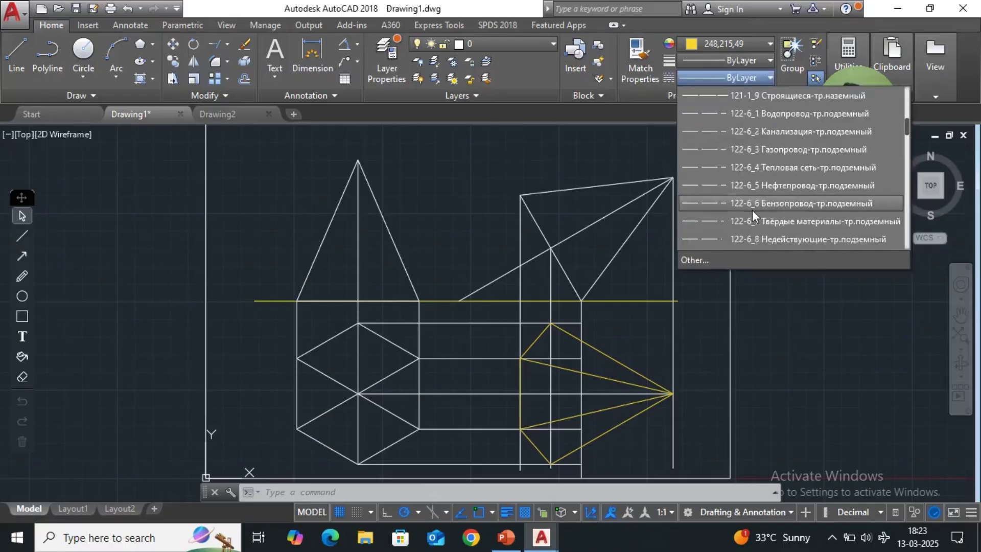
scroll(757, 222, "down", 12)
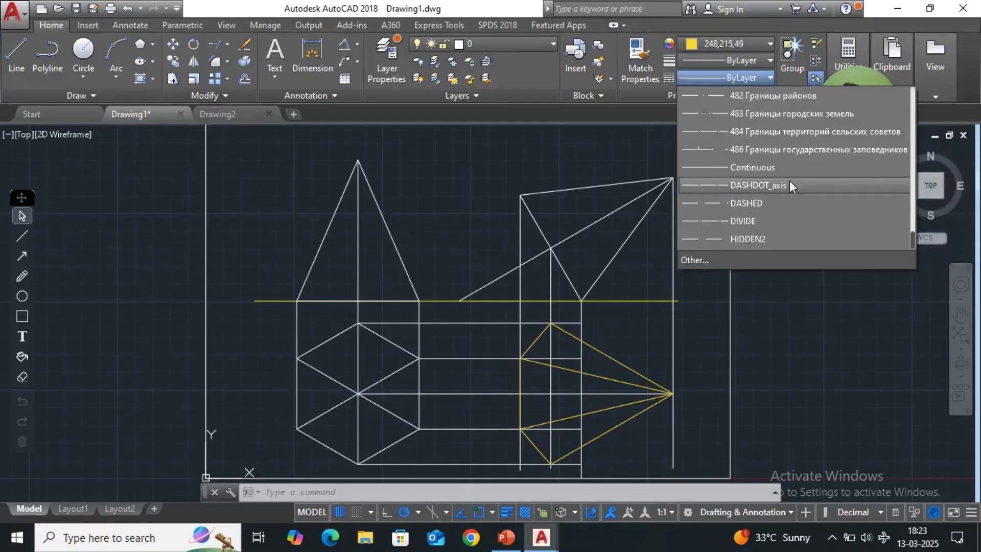
left_click(765, 238)
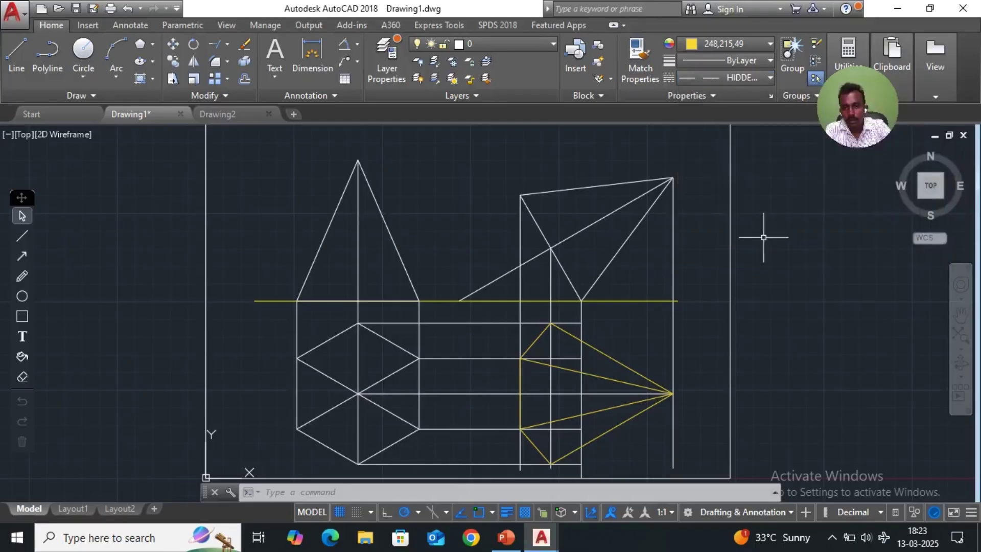
left_click(17, 56)
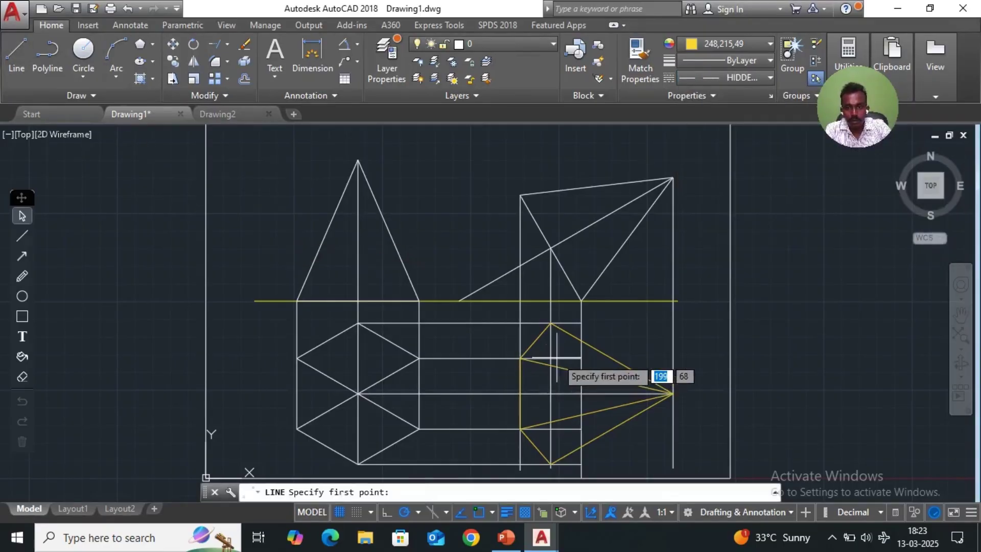
left_click(551, 324)
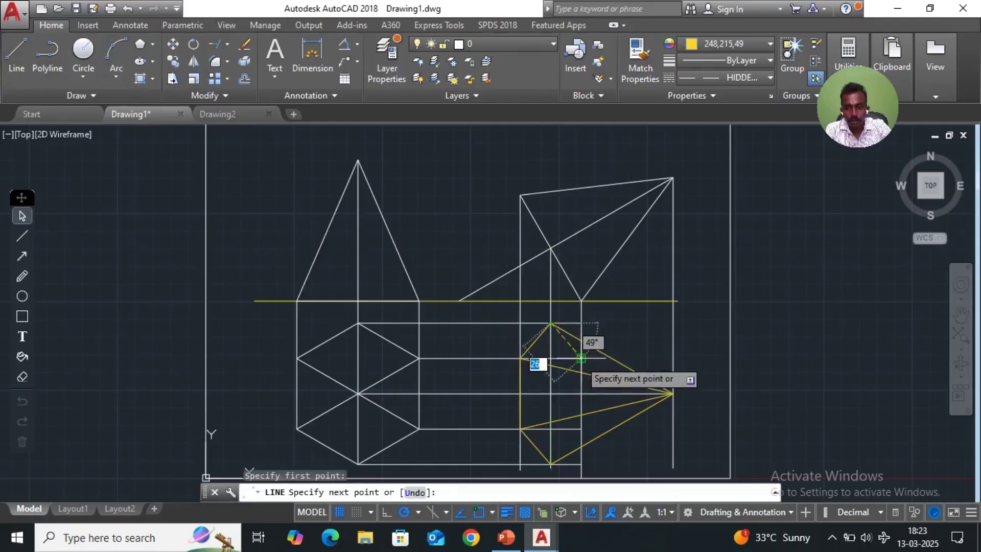
left_click(581, 358)
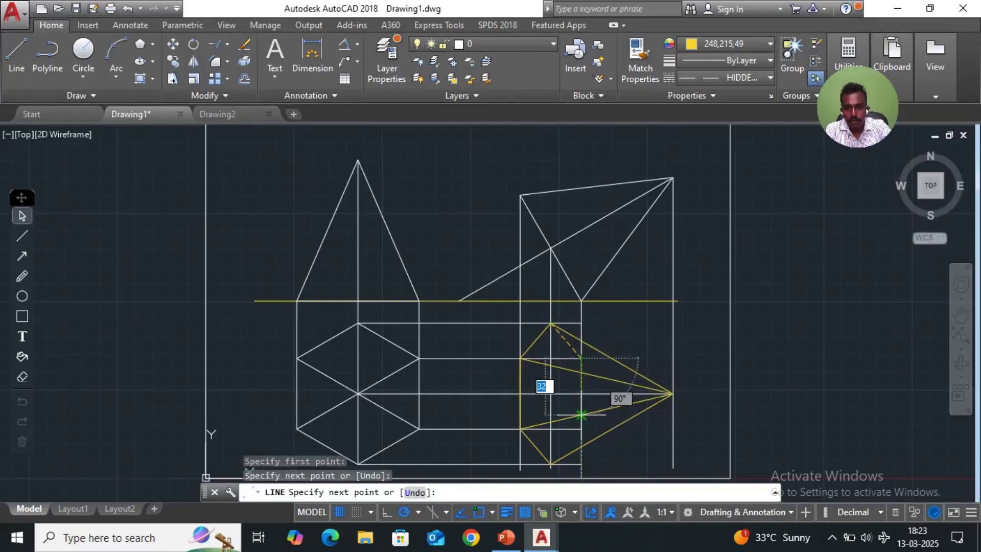
left_click(581, 429)
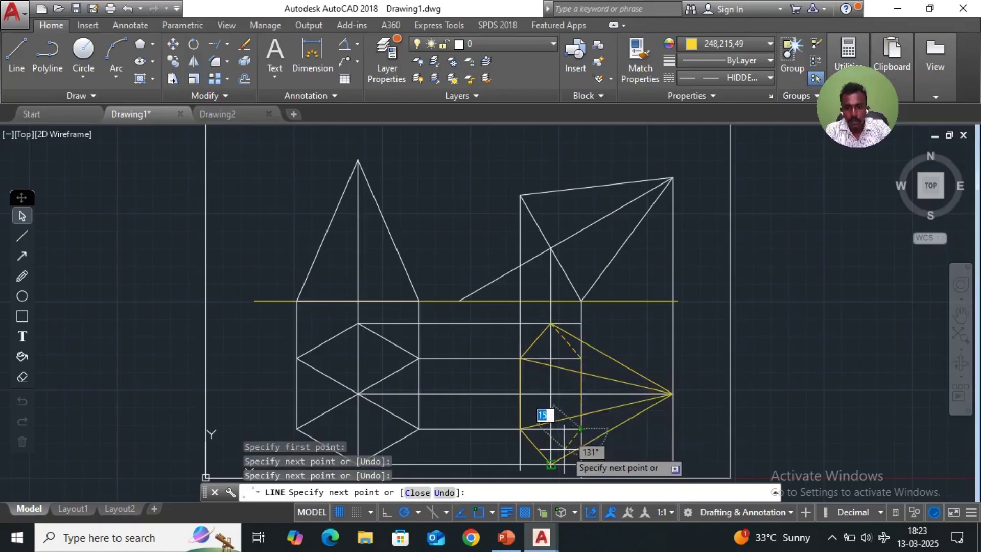
left_click(551, 464)
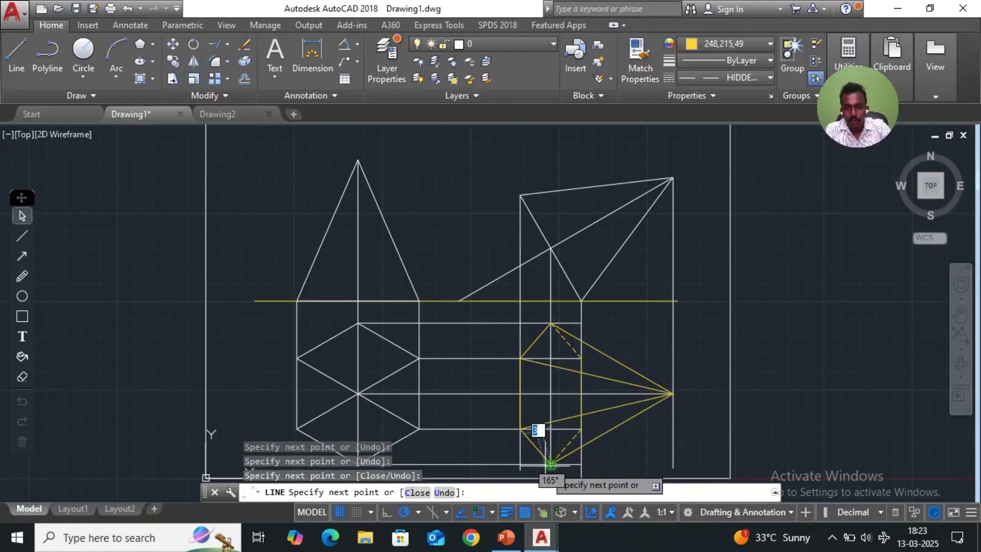
key("Return")
Draw the two hidden slant edges from the new top view's upper right and lower right base corners to the projected apex.
key("Return")
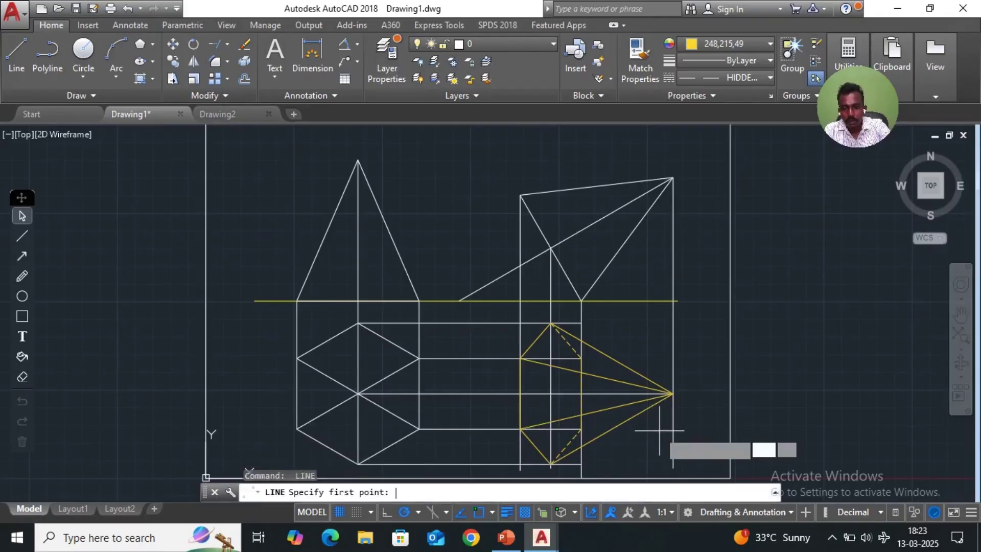
left_click(581, 359)
left_click(673, 394)
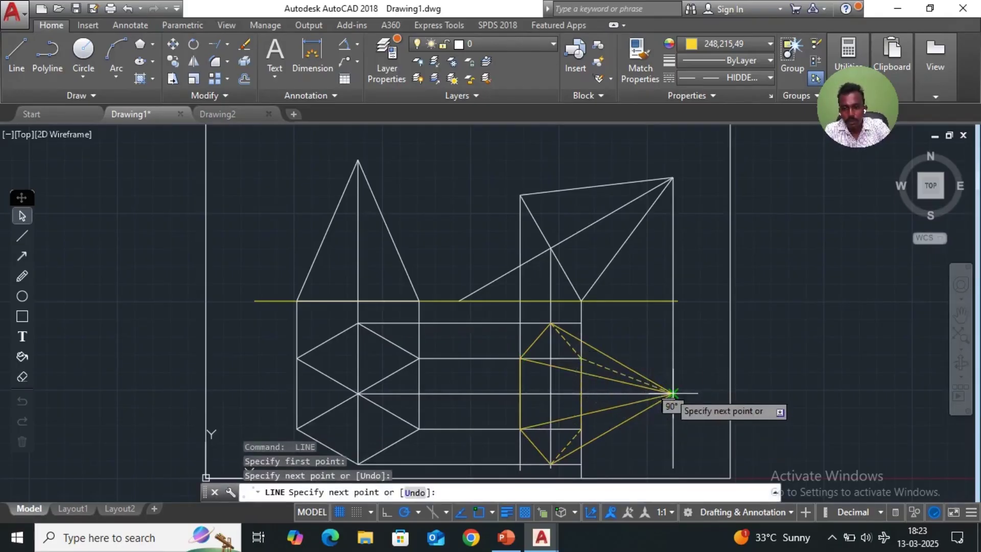
key("Return")
key("Return")
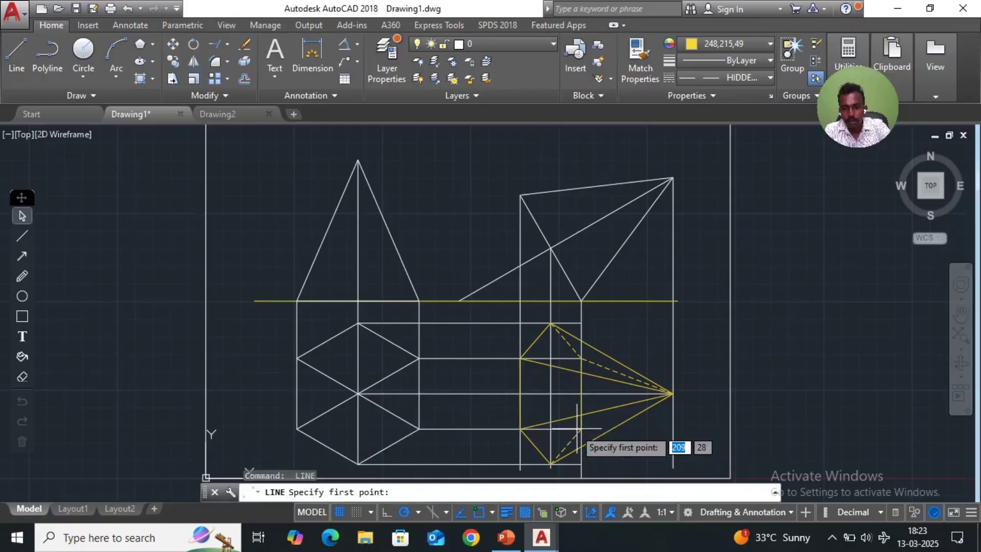
left_click(581, 429)
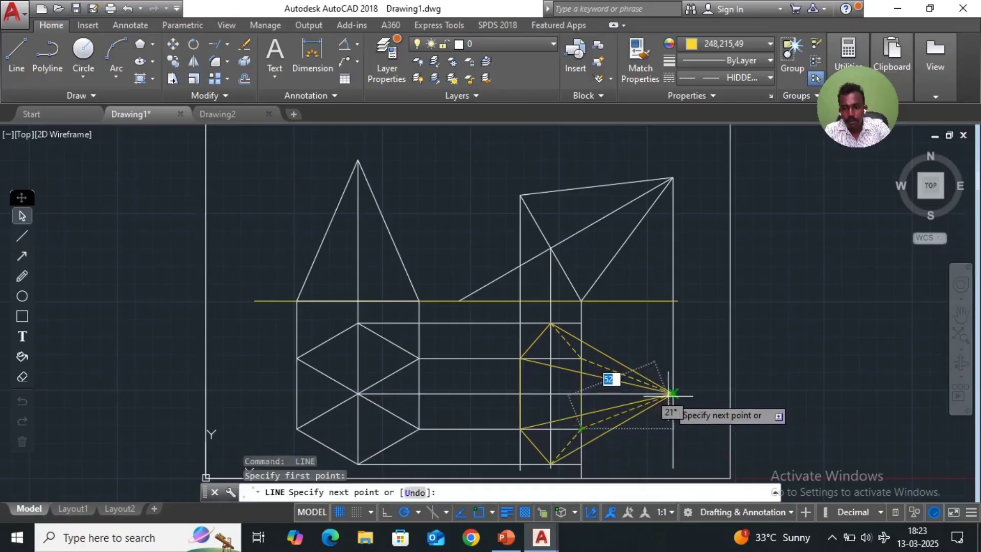
left_click(672, 394)
key("Return")
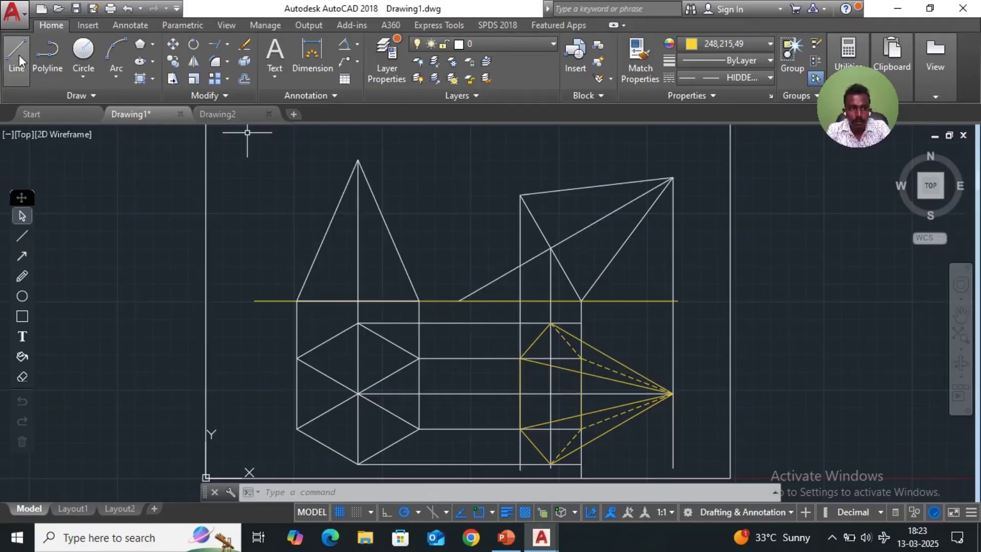
Set the current object colour to ByLayer.
left_click(770, 43)
left_click(694, 62)
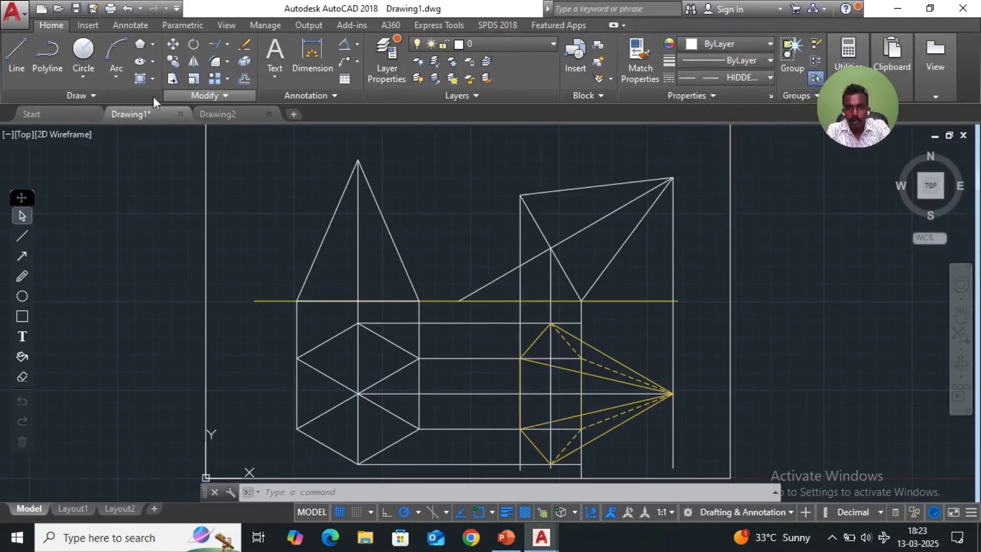
left_click(26, 53)
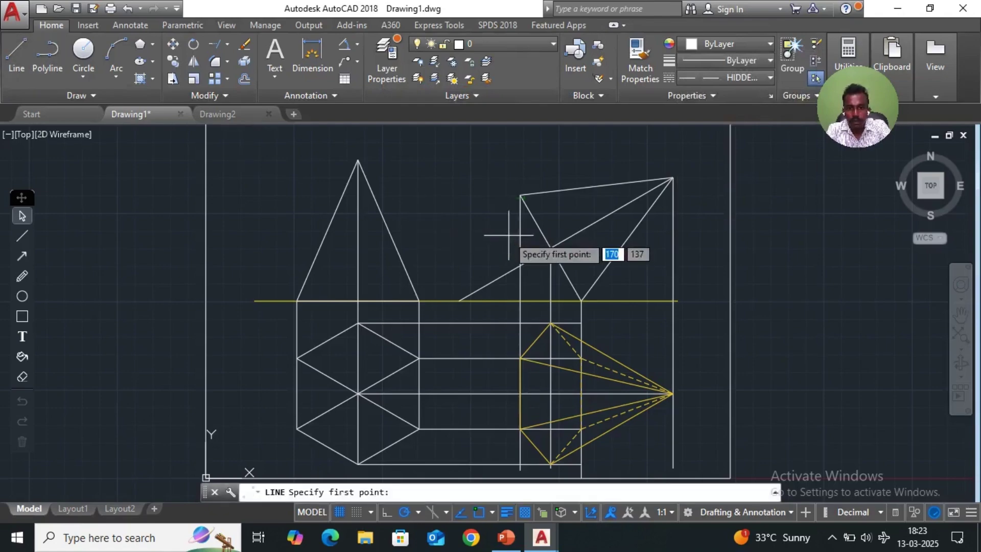
left_click(550, 248)
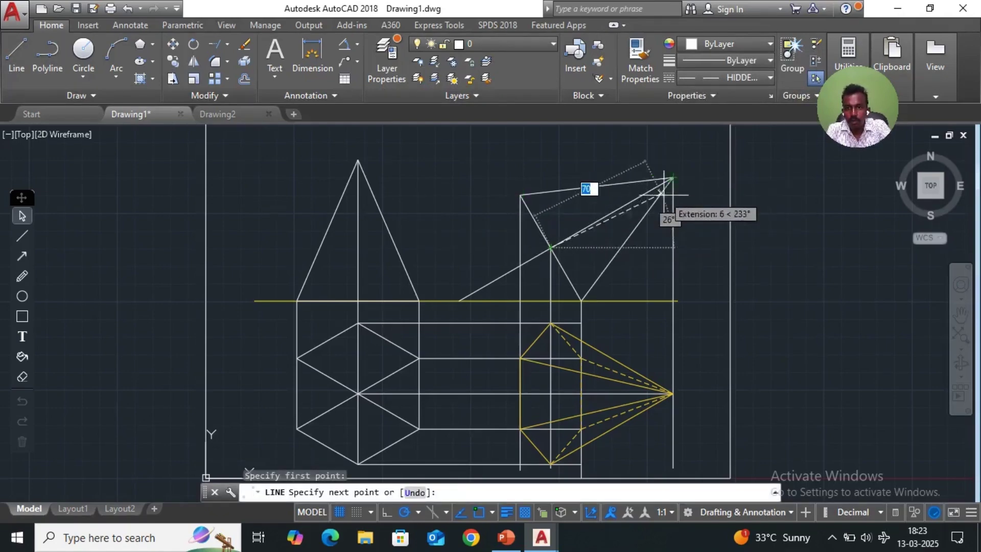
key("Escape")
Set the linetype to ByLayer and draw the tilted front view's middle edge from the base's midpoint to the apex.
left_click(771, 78)
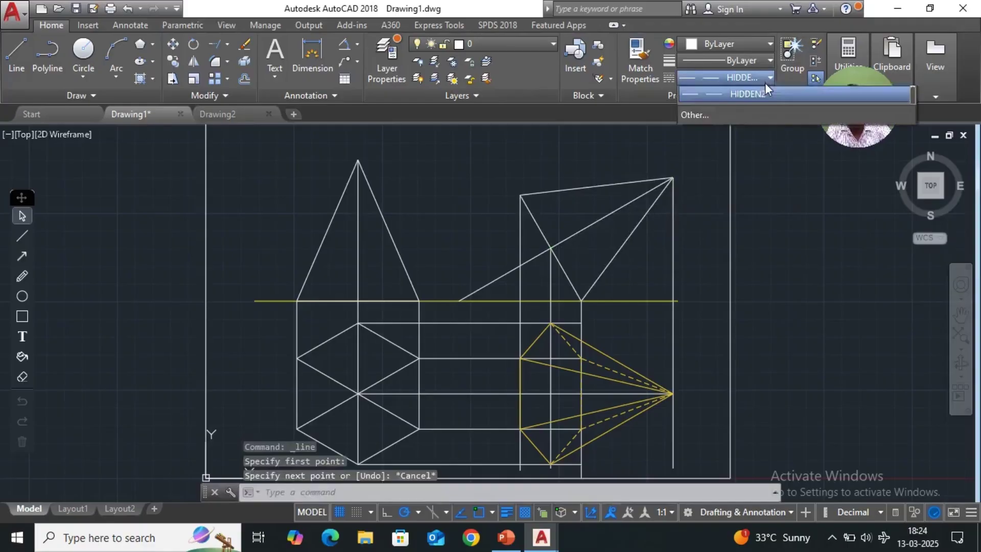
scroll(759, 147, "up", 5)
scroll(721, 119, "up", 5)
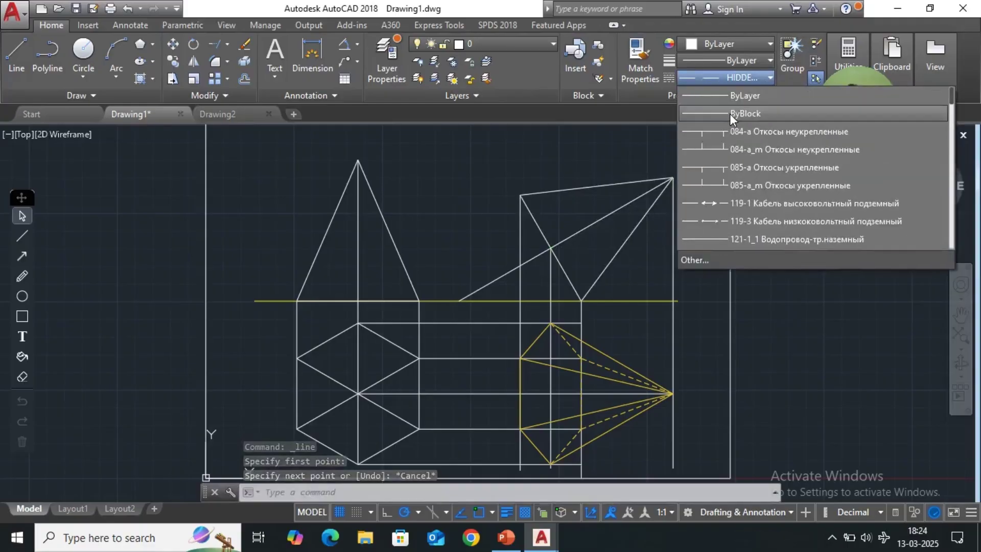
left_click(746, 97)
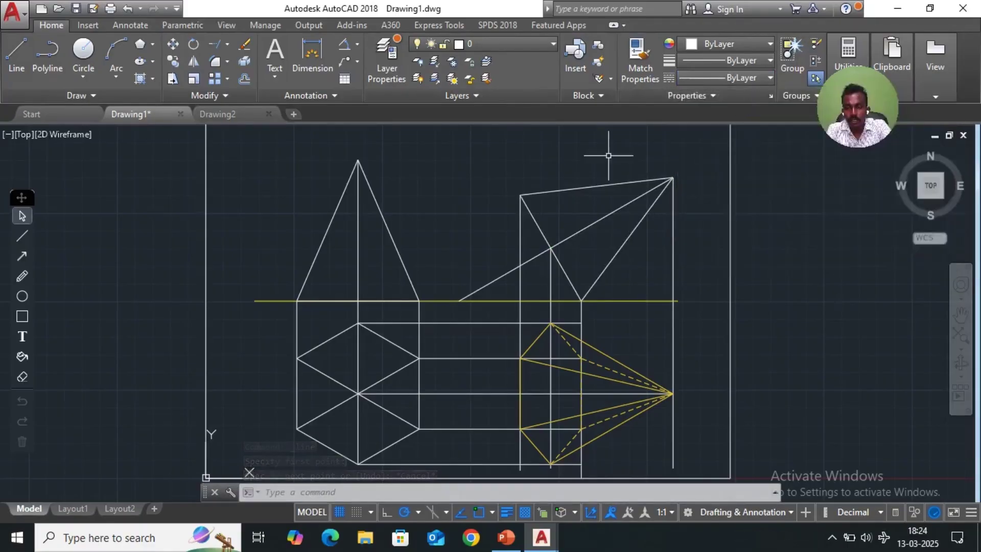
left_click(16, 49)
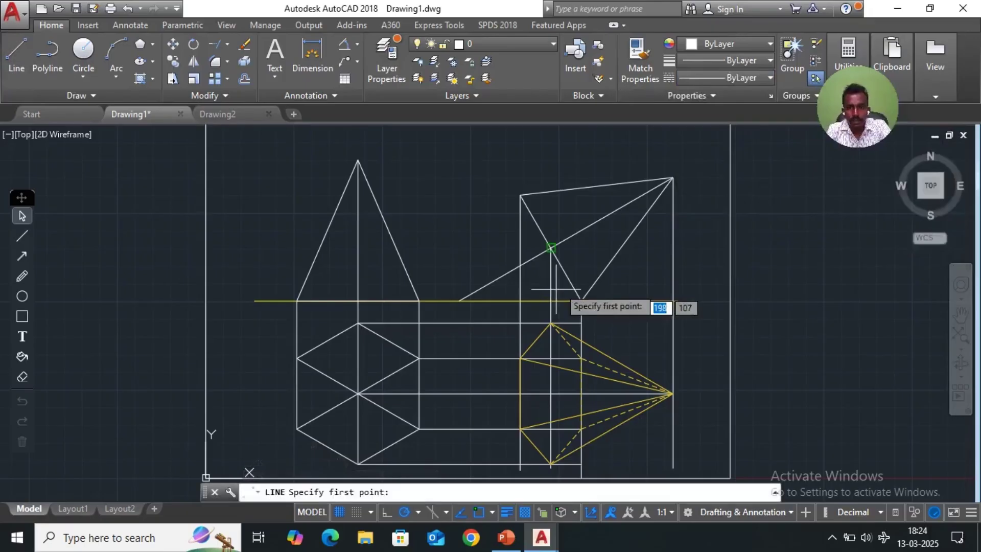
left_click(550, 247)
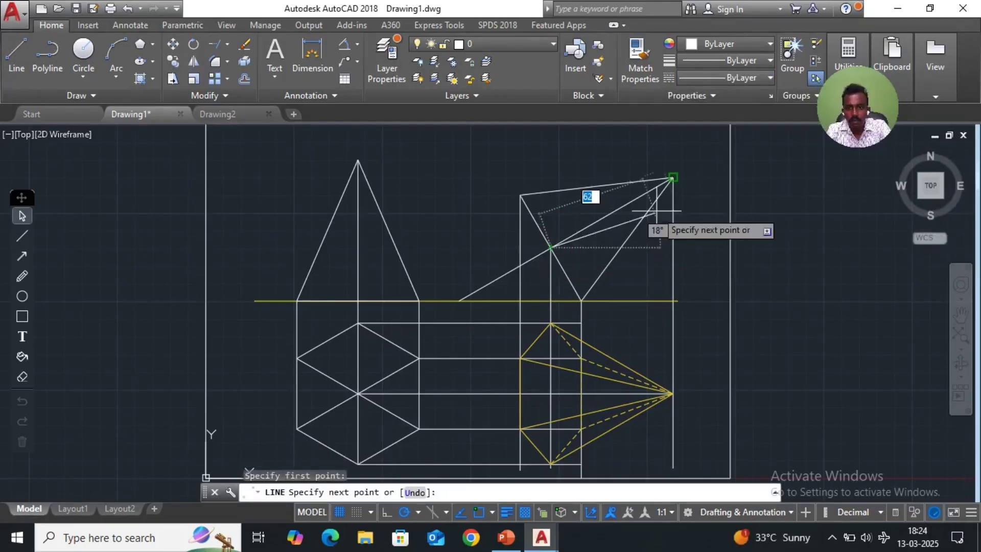
left_click(674, 177)
key("Escape")
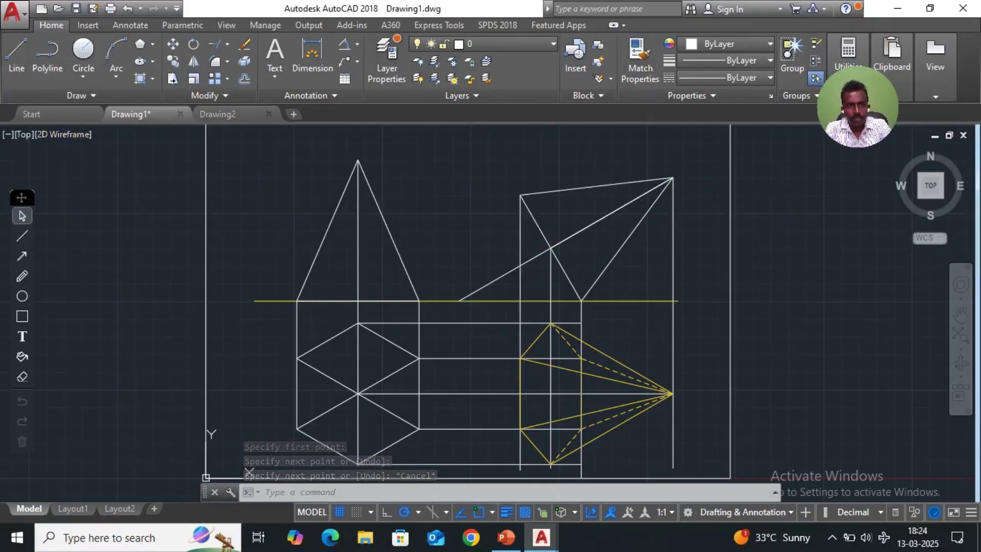
left_click(509, 181)
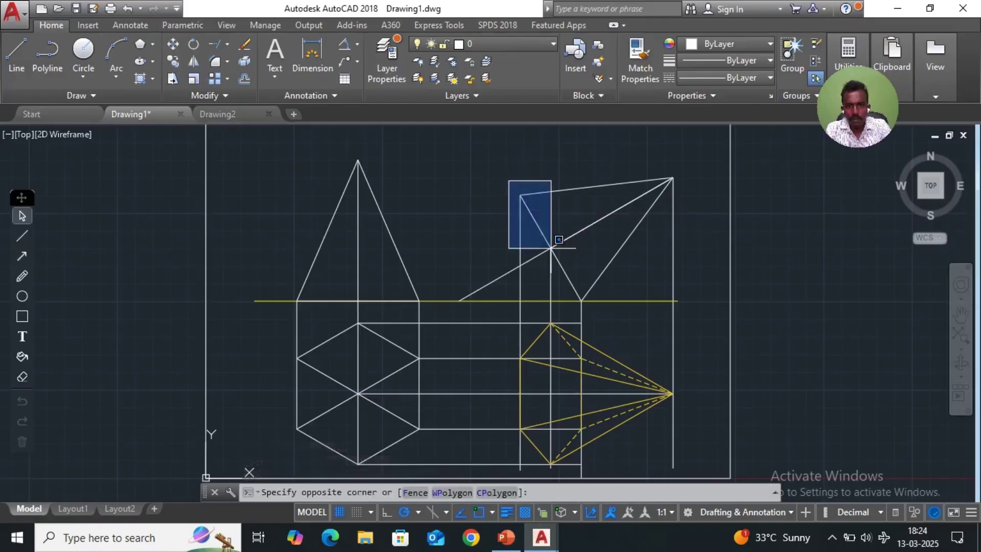
left_click(628, 291)
left_click(609, 266)
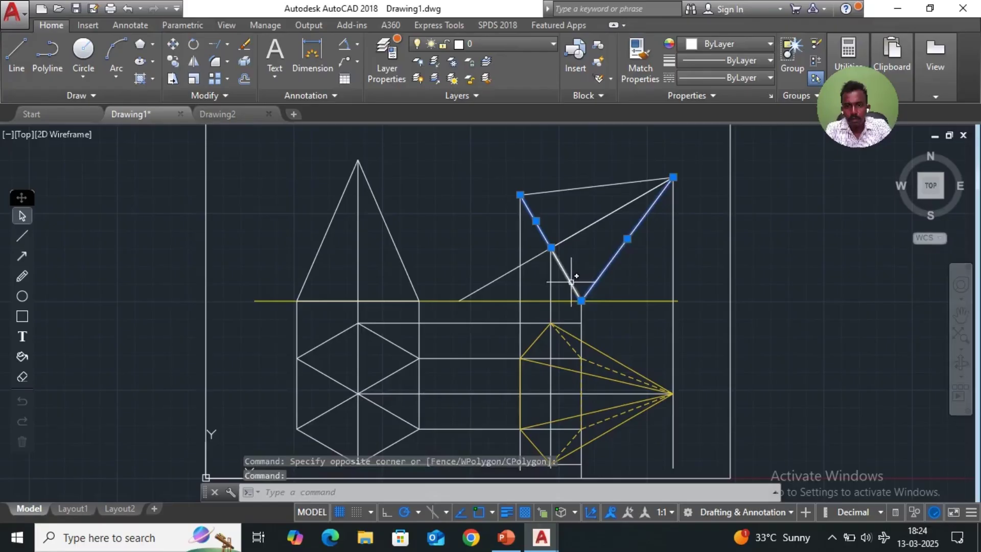
left_click(571, 282)
left_click(592, 221)
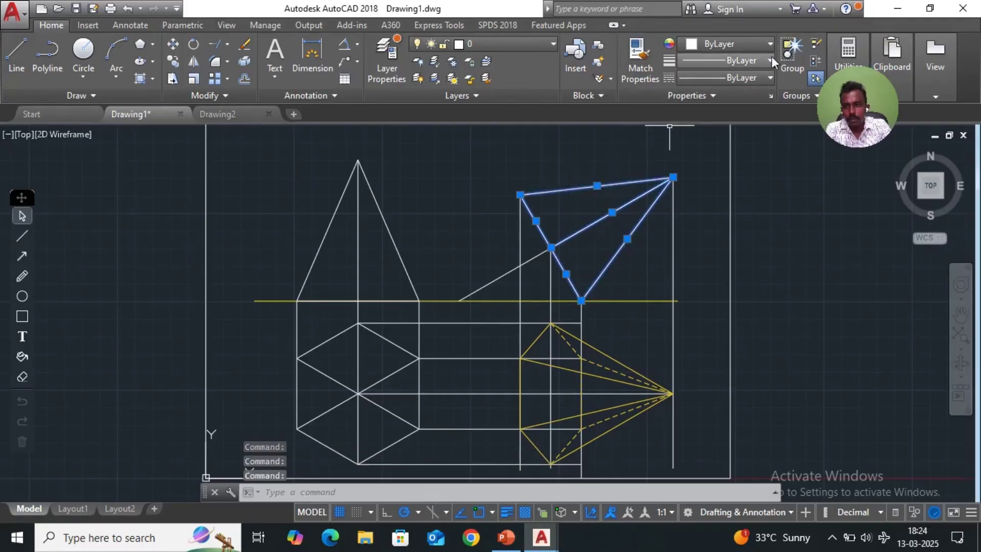
left_click(769, 61)
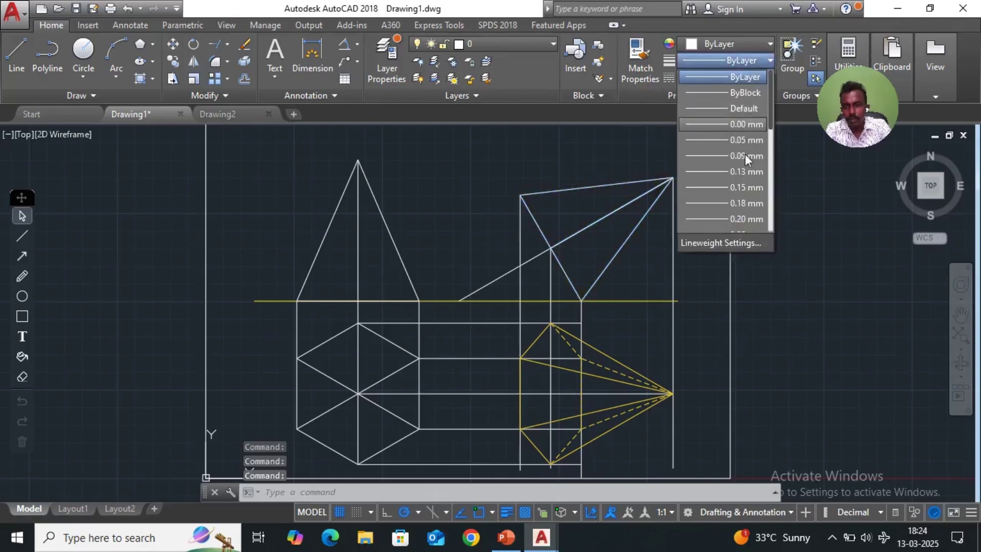
left_click(718, 244)
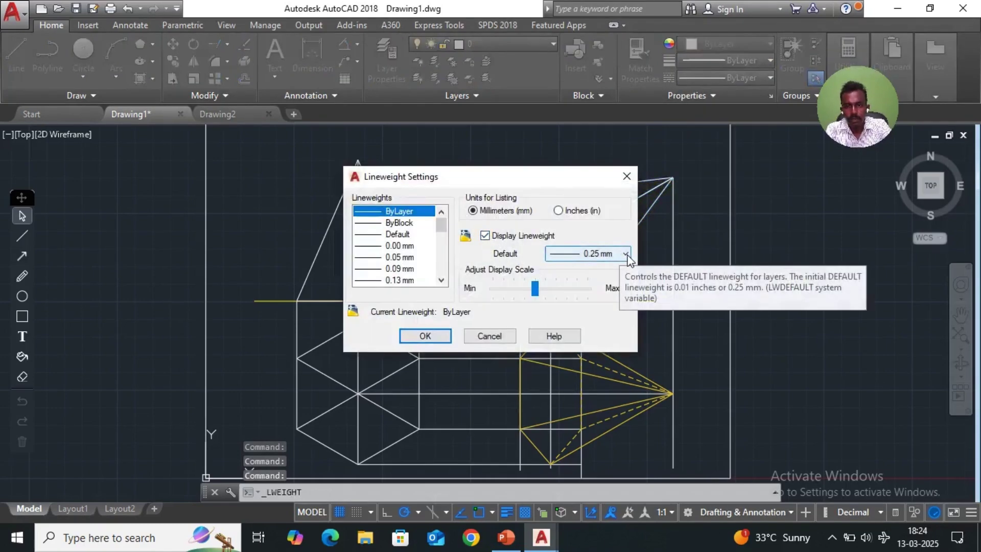
left_click(426, 335)
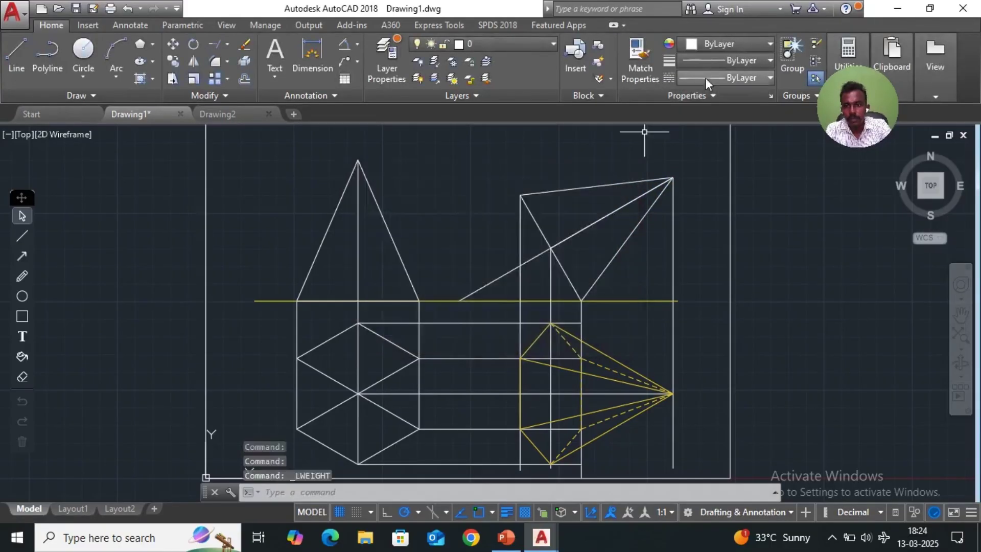
Set the current lineweight to 0.30 mm.
left_click(771, 61)
scroll(773, 145, "down", 3)
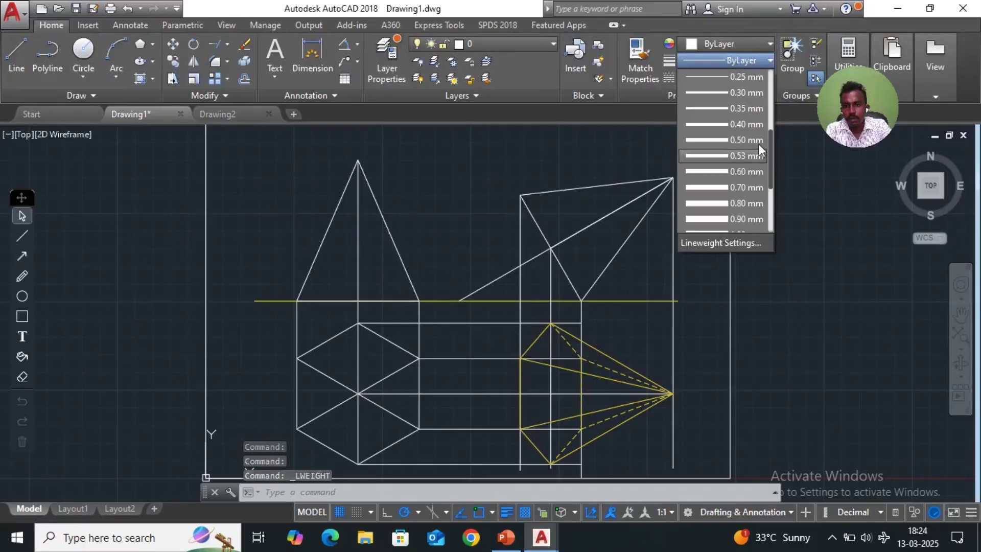
left_click(746, 94)
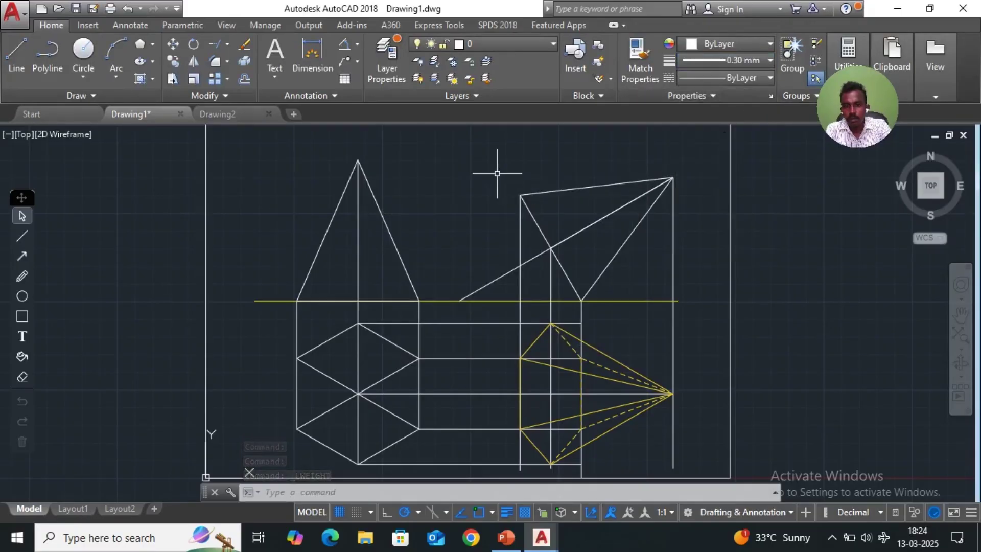
Apply a heavier lineweight to the tilted front view's outline and middle edge.
left_click(554, 192)
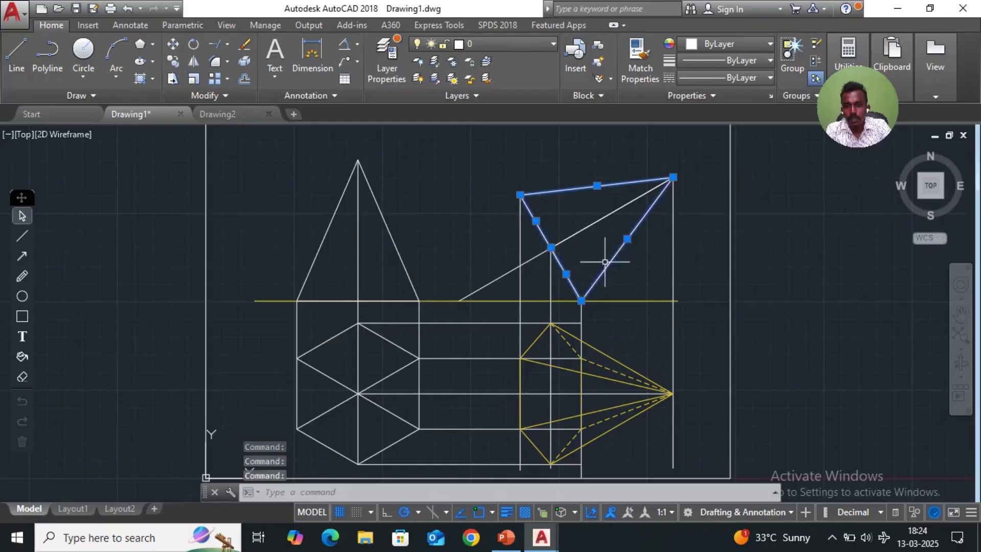
left_click(771, 61)
scroll(731, 180, "down", 3)
left_click(736, 125)
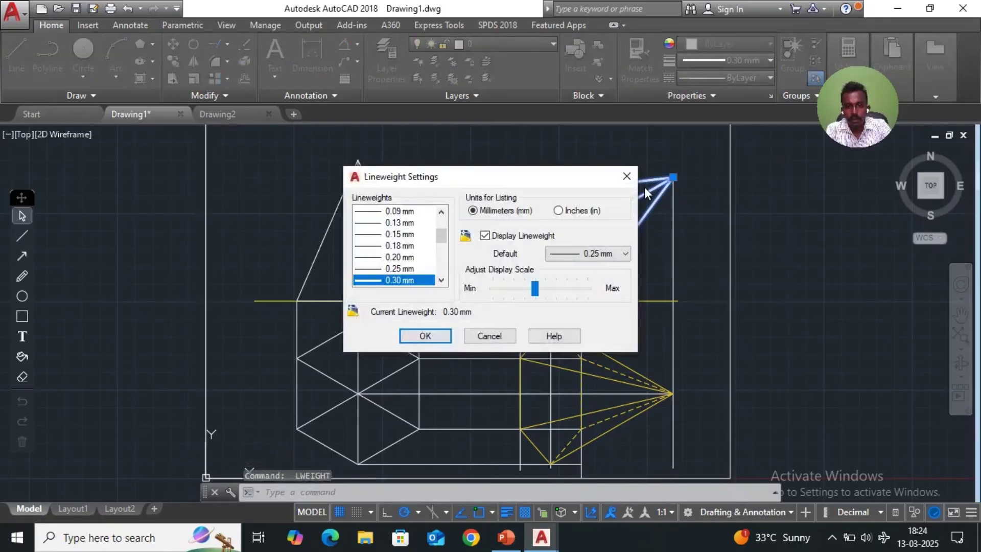
Set the lineweight of the upright front view, the hexagonal top view and the tilted pyramid's top view to 0.30 mm.
left_click(625, 176)
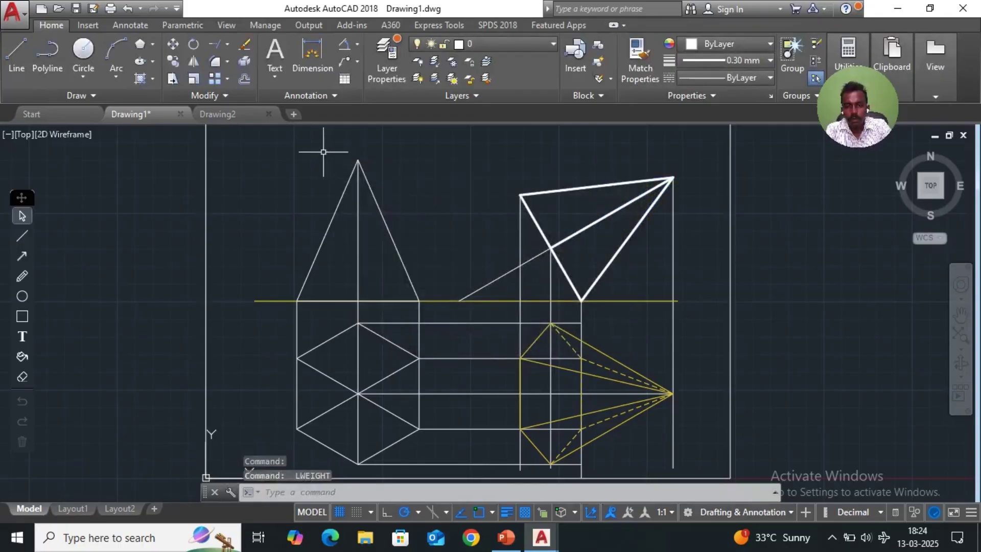
left_click(332, 220)
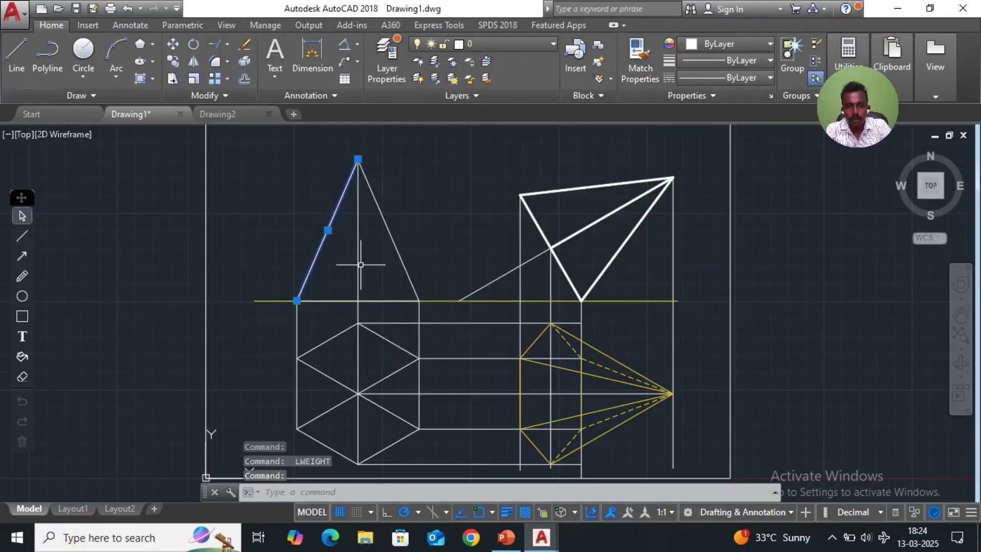
left_click(359, 267)
left_click(336, 303)
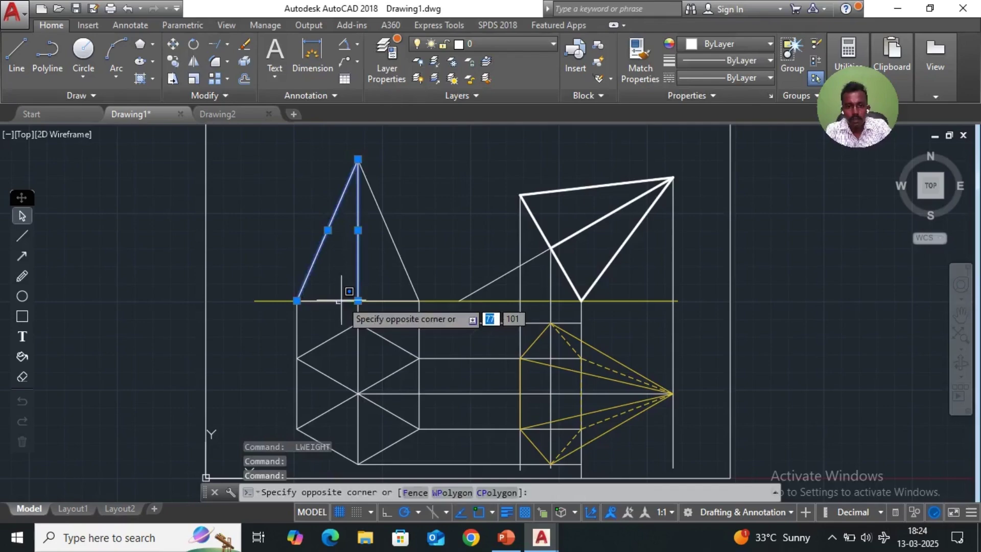
left_click(339, 296)
left_click(394, 299)
left_click(401, 256)
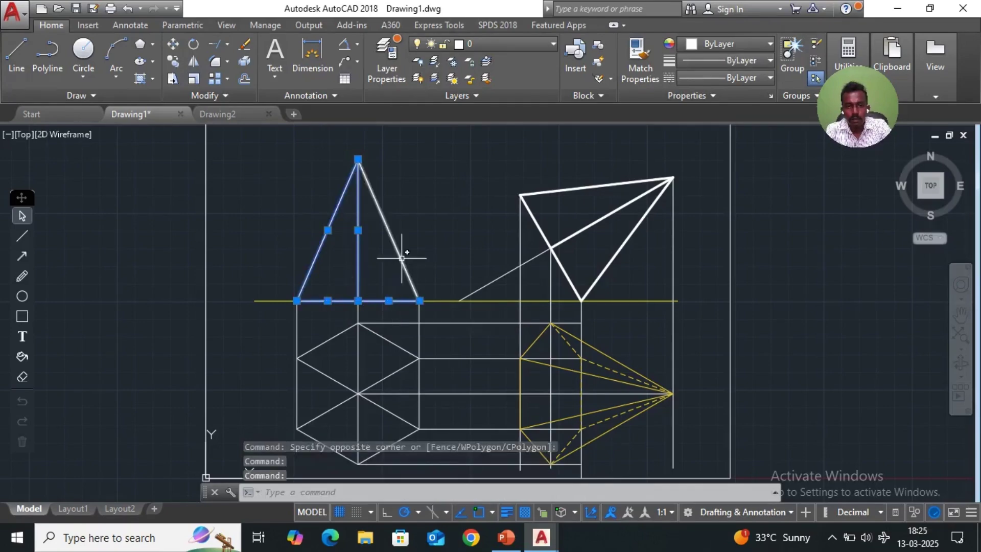
left_click(285, 316)
left_click(430, 474)
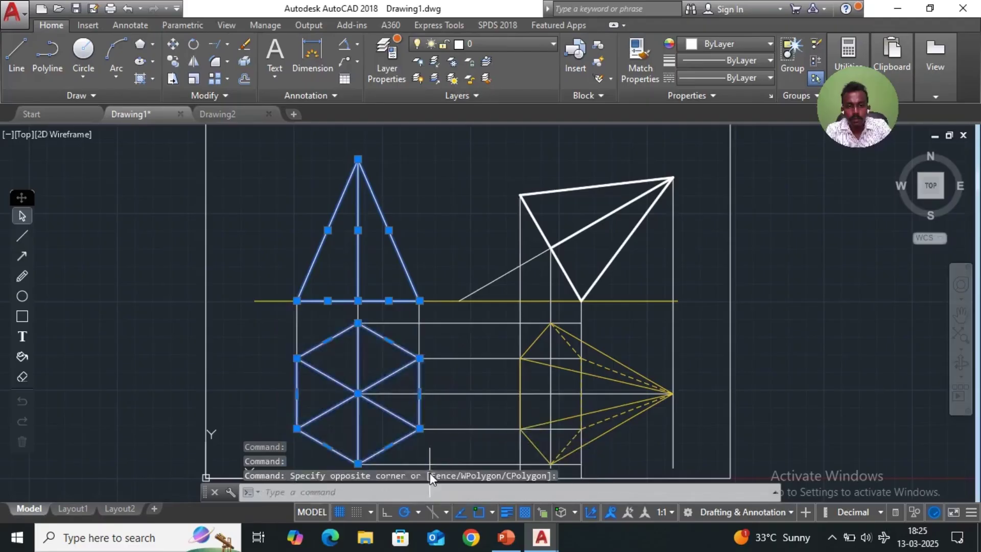
left_click(507, 317)
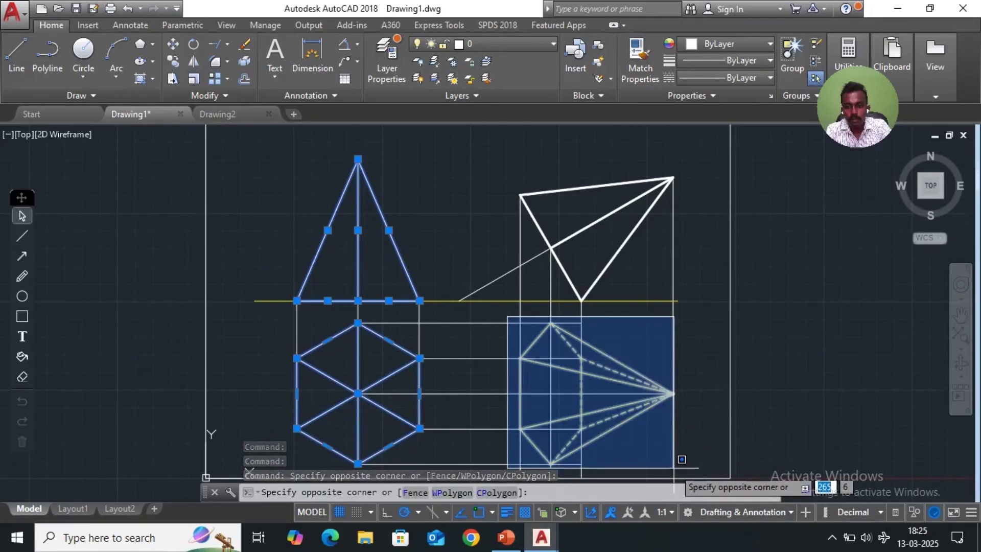
key("Escape")
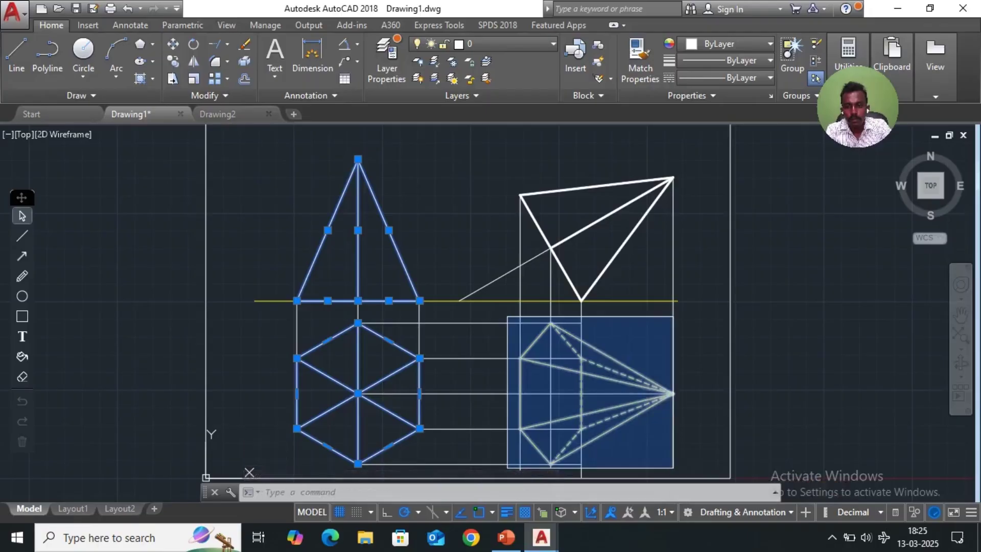
left_click(673, 467)
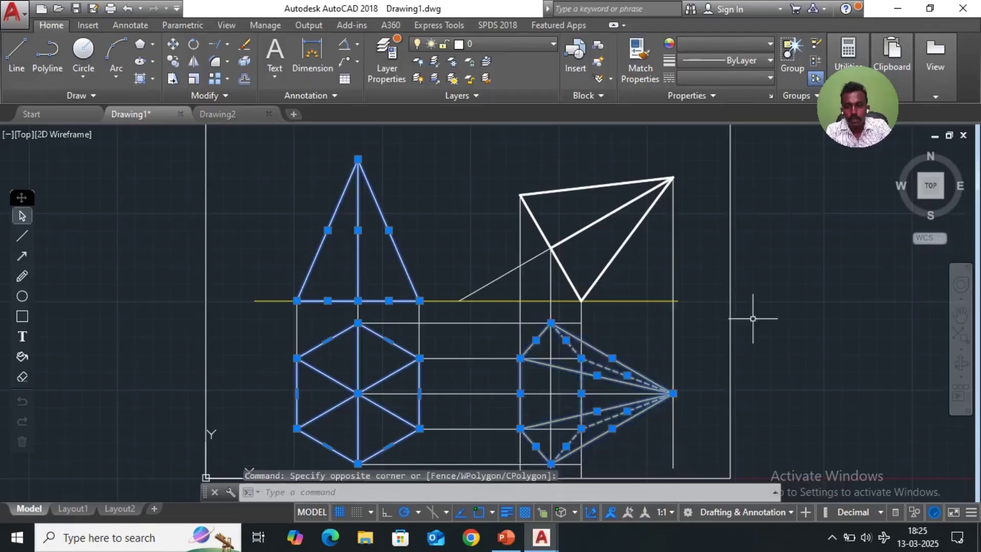
left_click(771, 59)
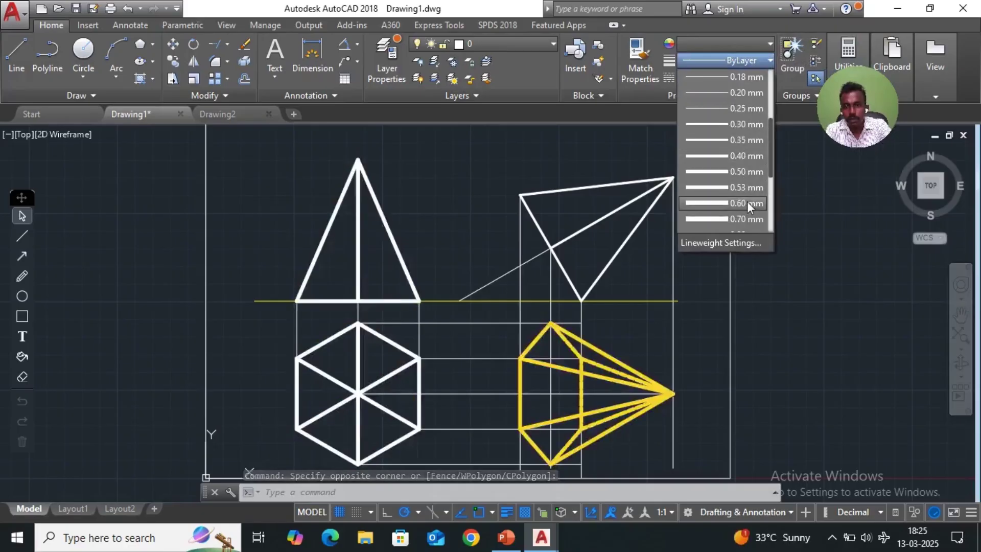
left_click(744, 123)
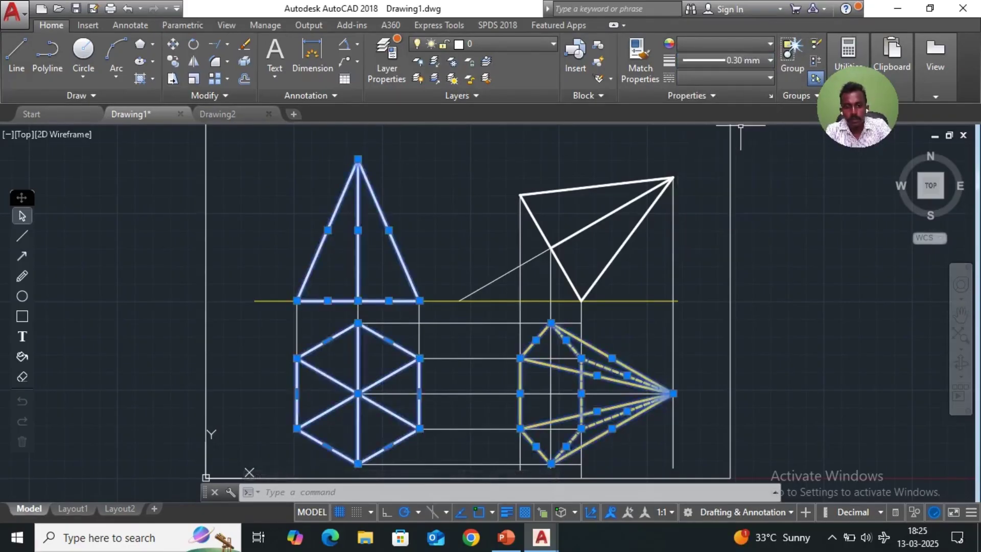
left_click(723, 214)
key("Escape")
key("Escape")
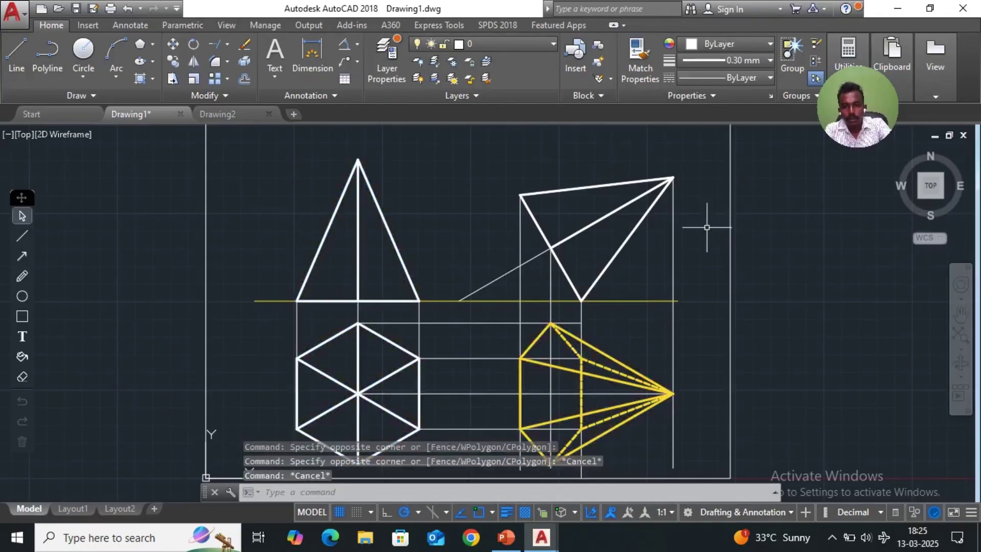
Zoom to all to check the emphasised projections across the whole drawing.
scroll(687, 226, "down", 1)
scroll(664, 406, "up", 1)
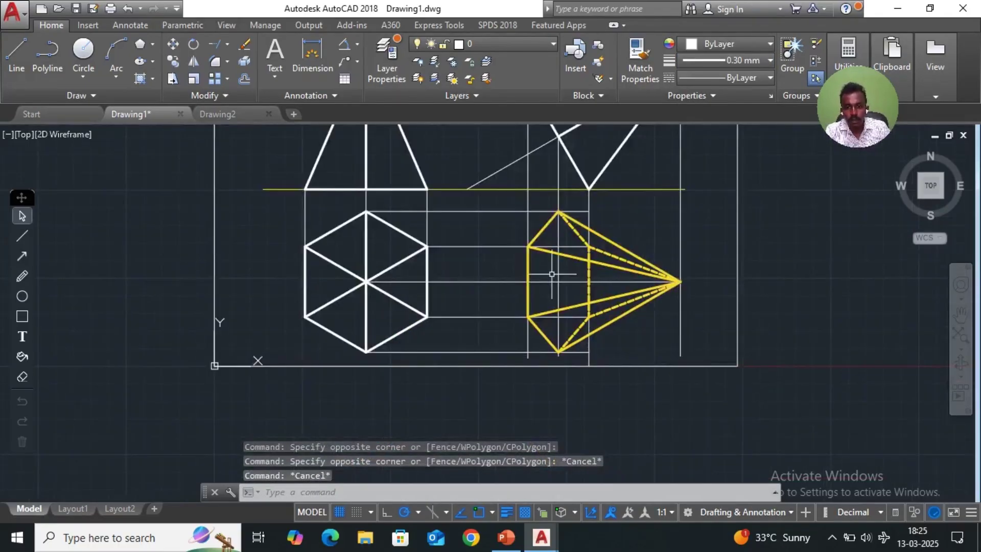
left_click(423, 491)
type("z")
key("Return")
type("a")
key("Return")
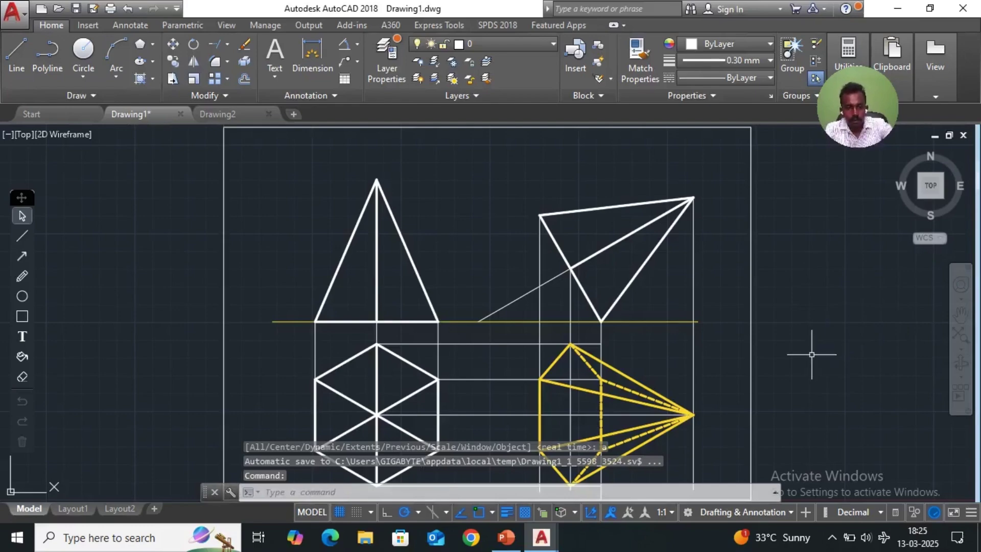
key("Escape")
key("Escape")
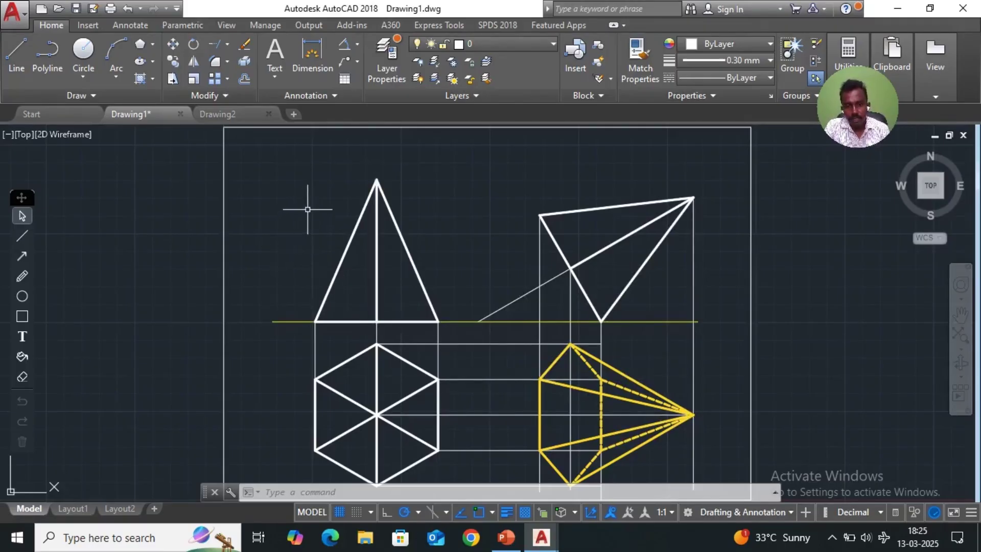
Switch to PowerPoint and show slide 17 with the labelled reference solution of the hexagonal pyramid.
left_click(506, 537)
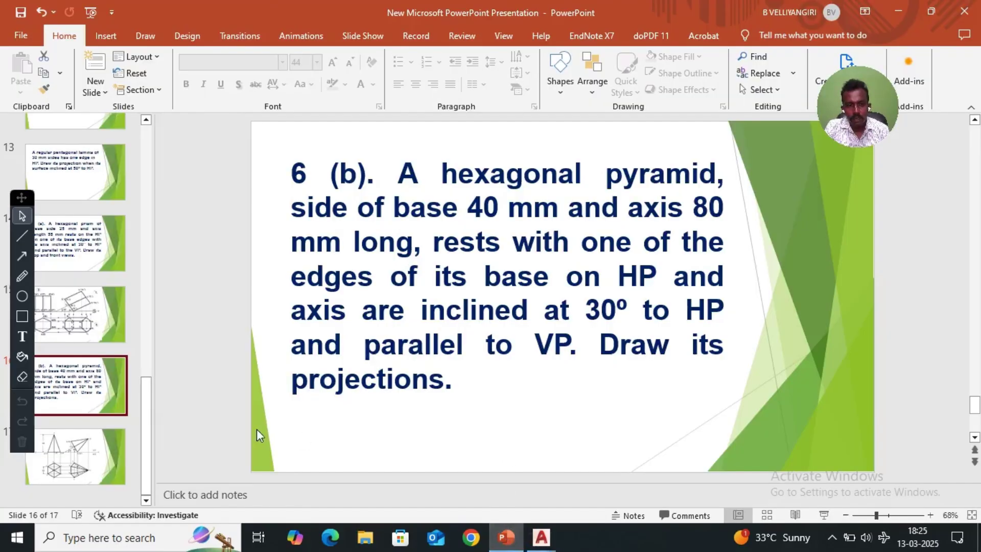
left_click(83, 467)
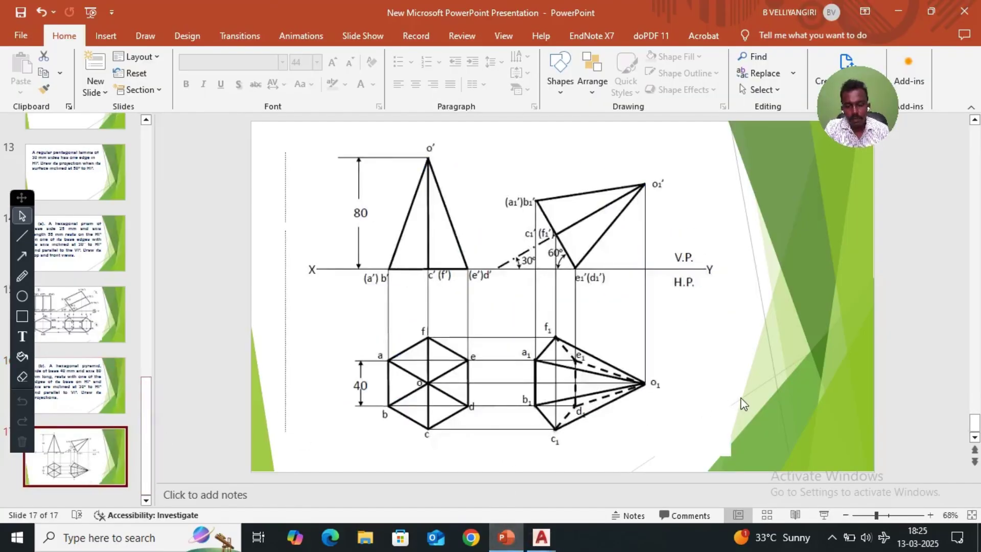